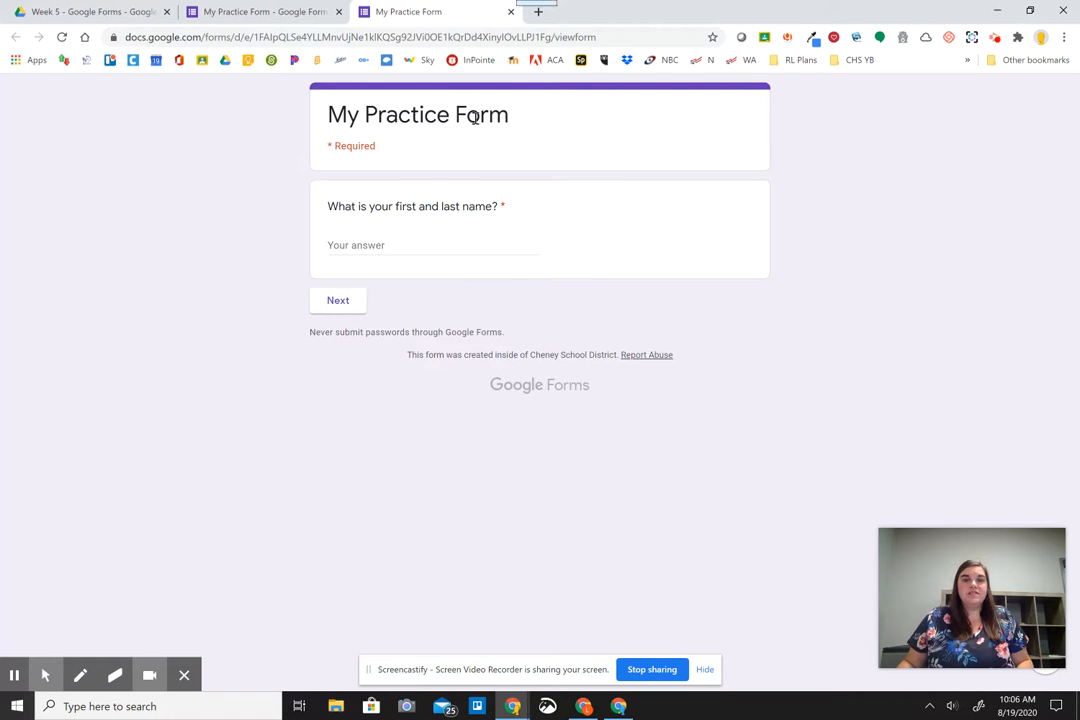
# - Enter a respondent's name for the name question and continue to the next section
pyautogui.click(422, 246)
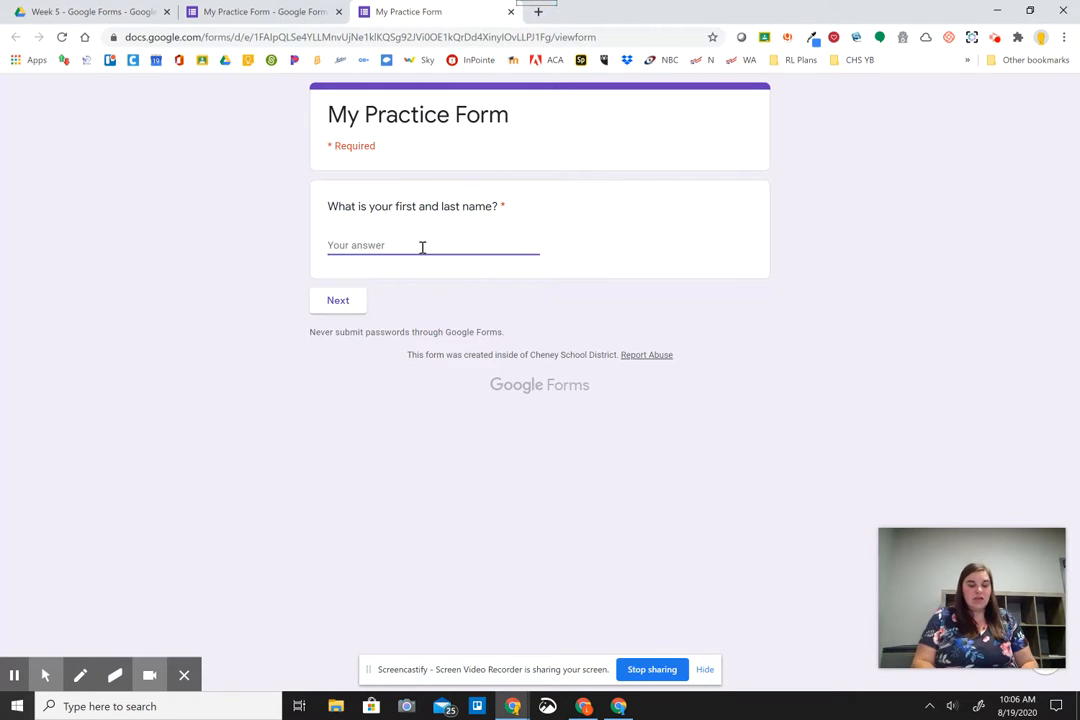
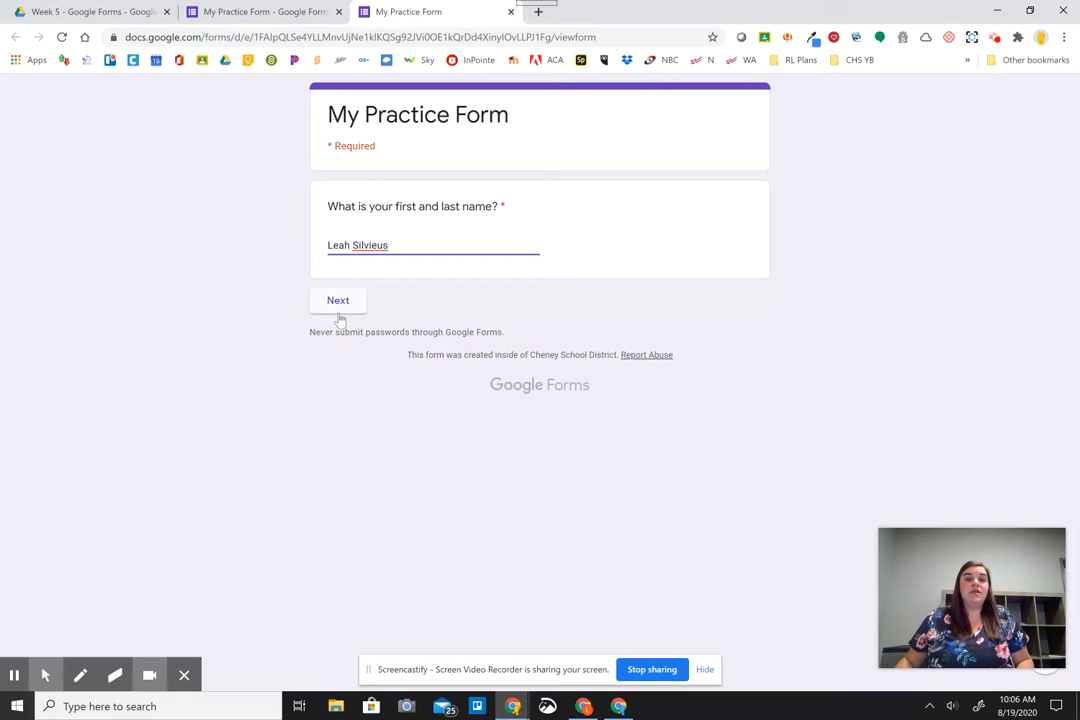
pyautogui.click(340, 314)
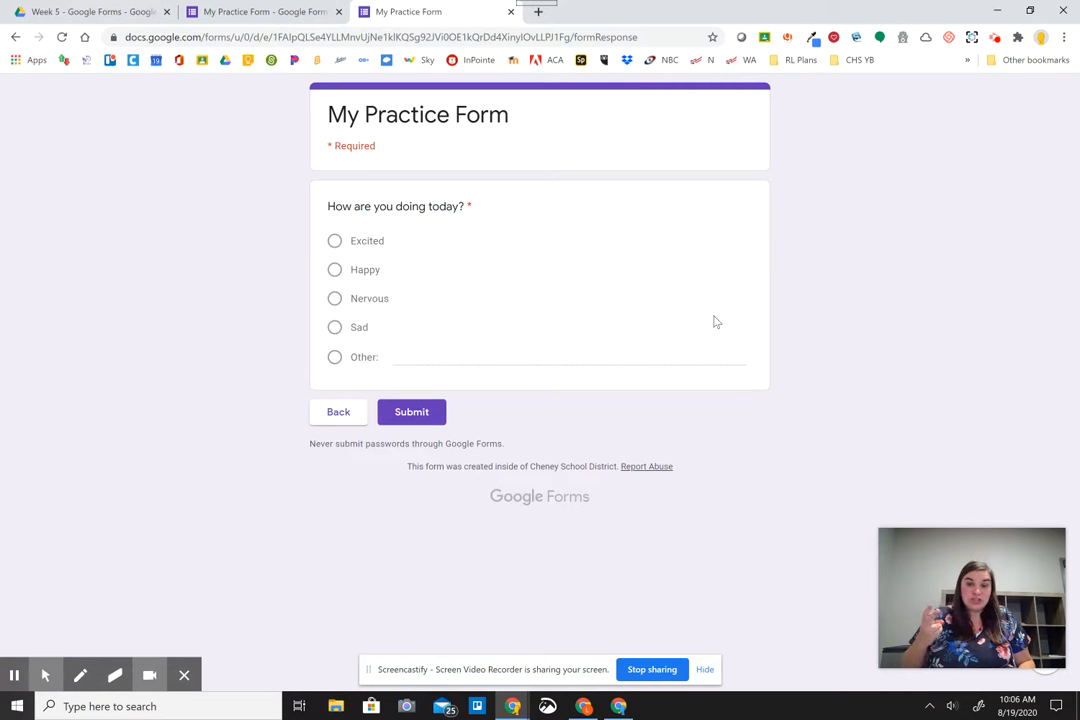
# - Answer 'How are you doing today?' with Excited and submit the test response
pyautogui.click(394, 407)
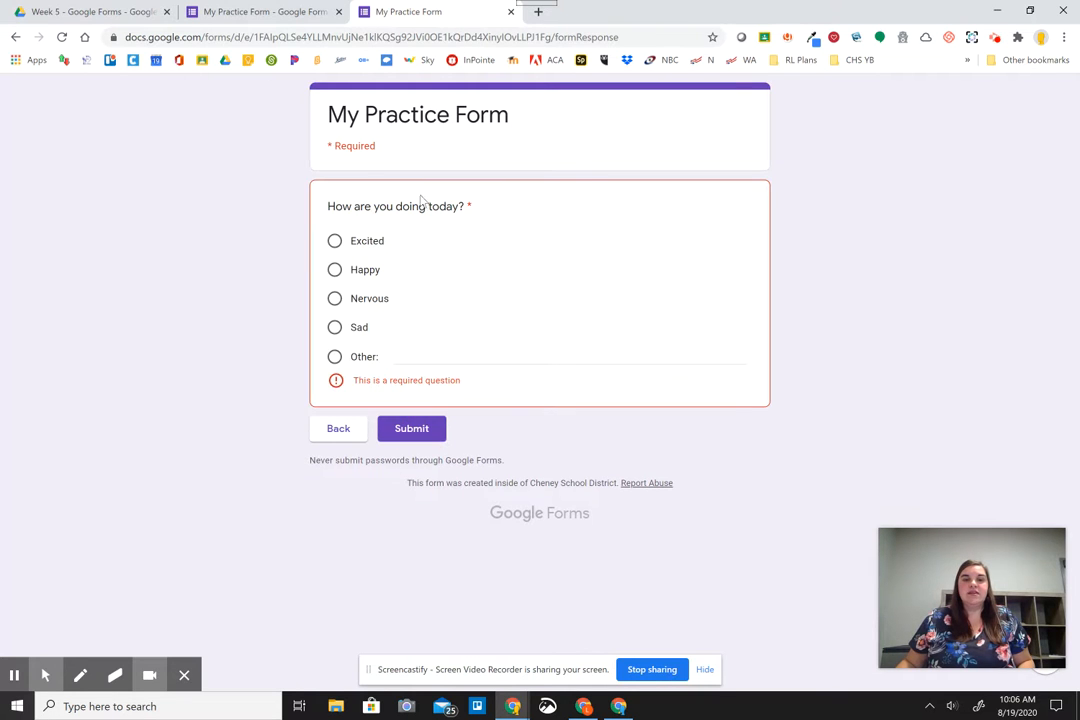
pyautogui.click(360, 246)
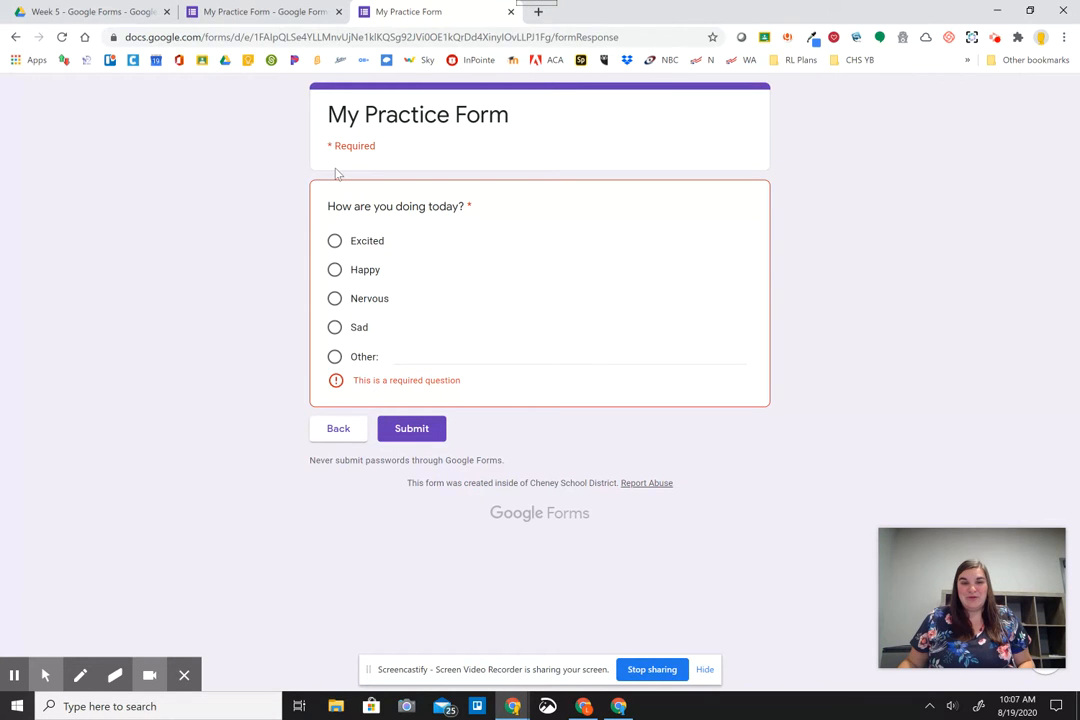
pyautogui.click(335, 243)
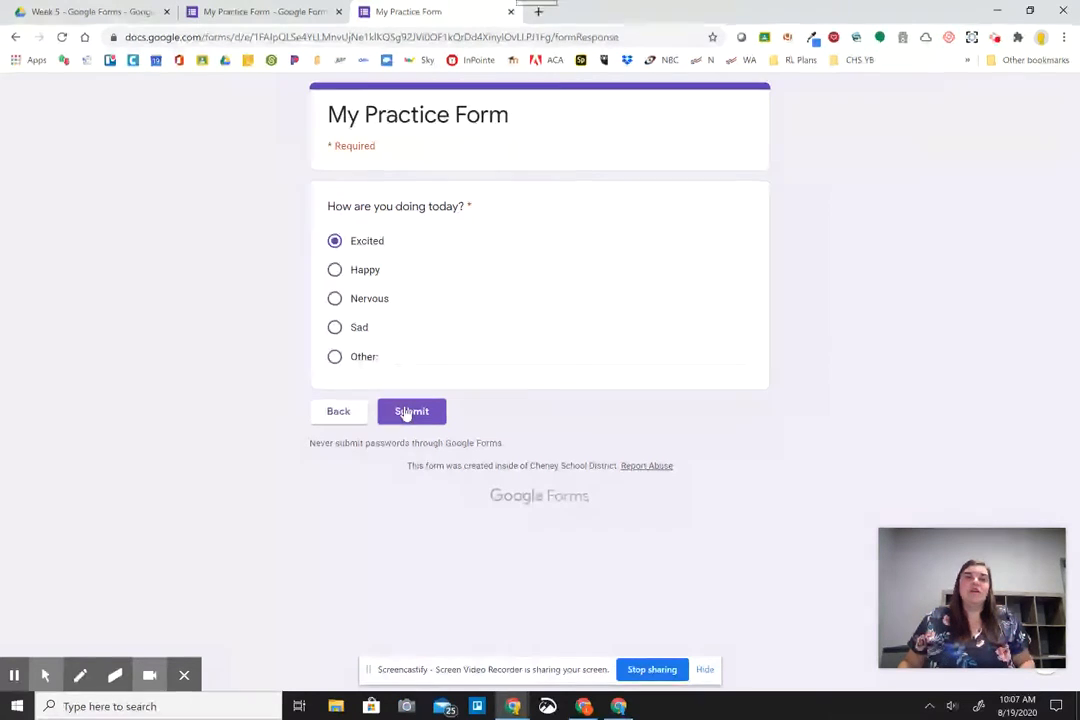
pyautogui.click(405, 414)
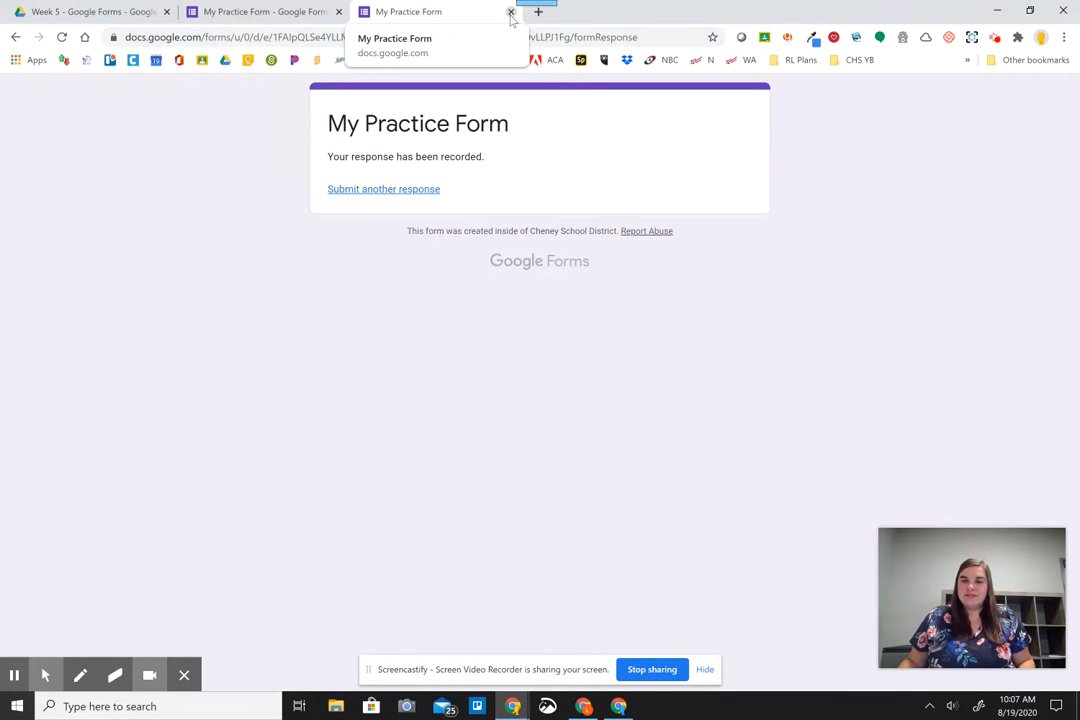
# - Advance the slideshow to the 'Sharing a Form vs. Collecting Responses' slide, then return to the editor
pyautogui.click(511, 13)
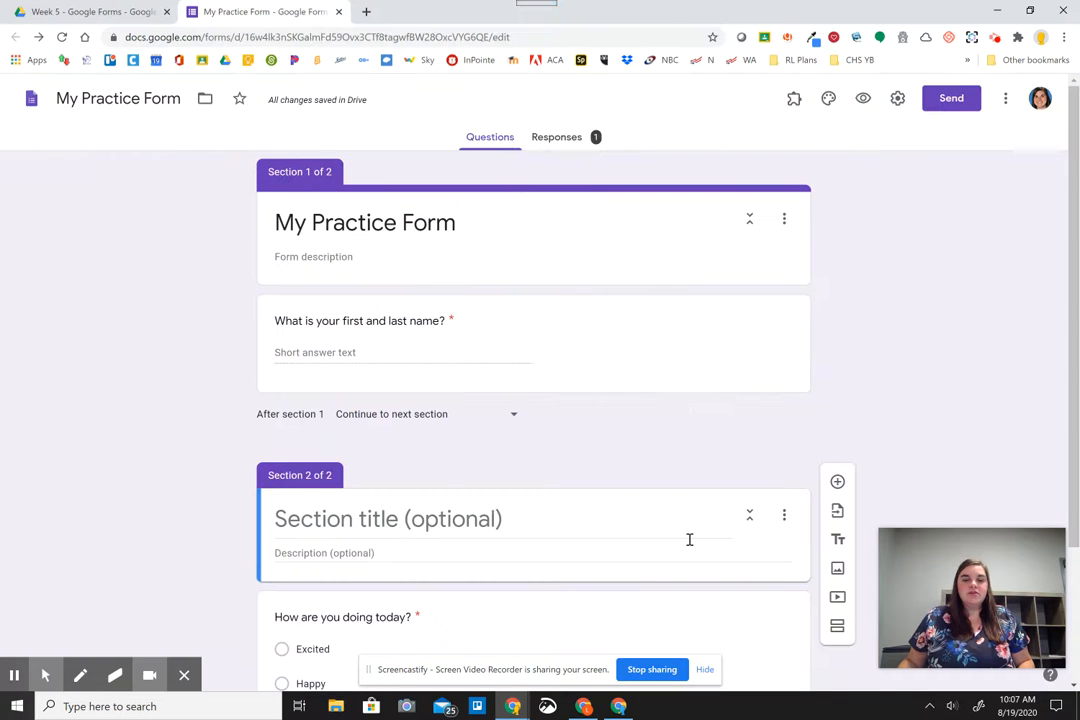
pyautogui.hotkey('alt', 'Tab')
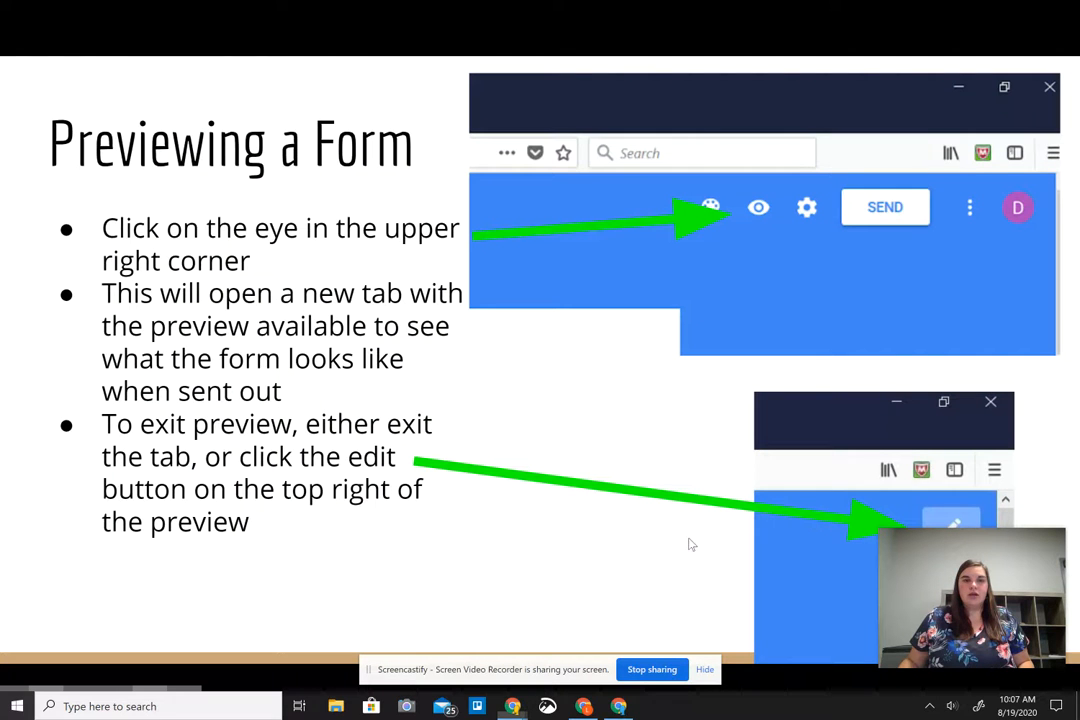
pyautogui.click(476, 505)
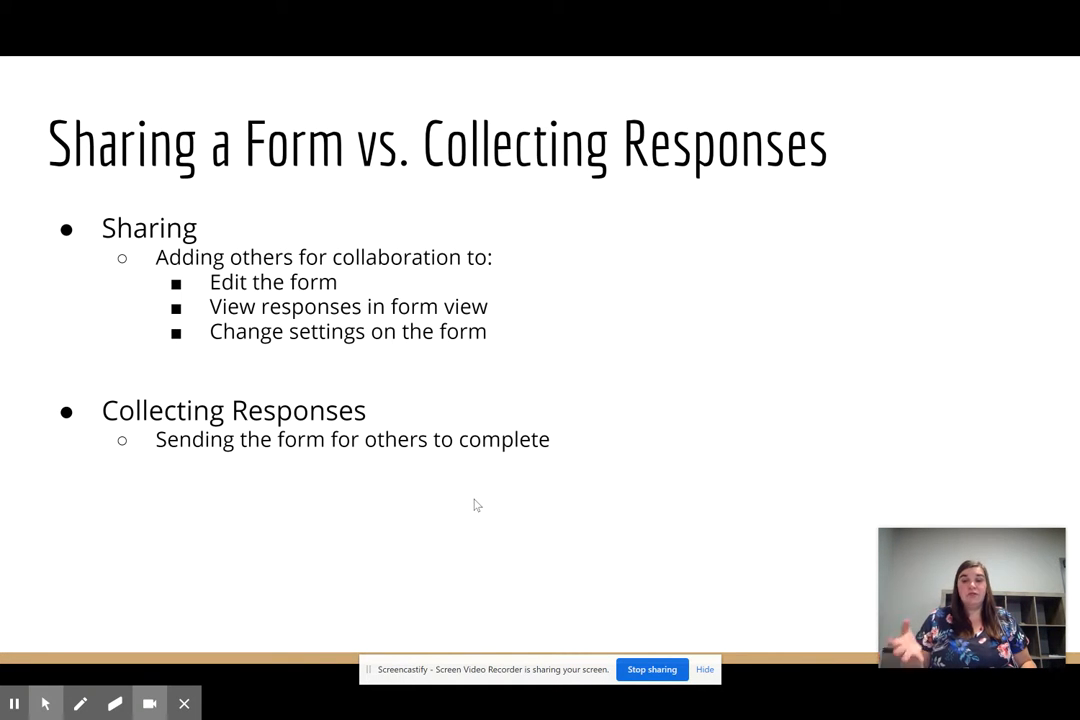
pyautogui.hotkey('alt', 'Tab')
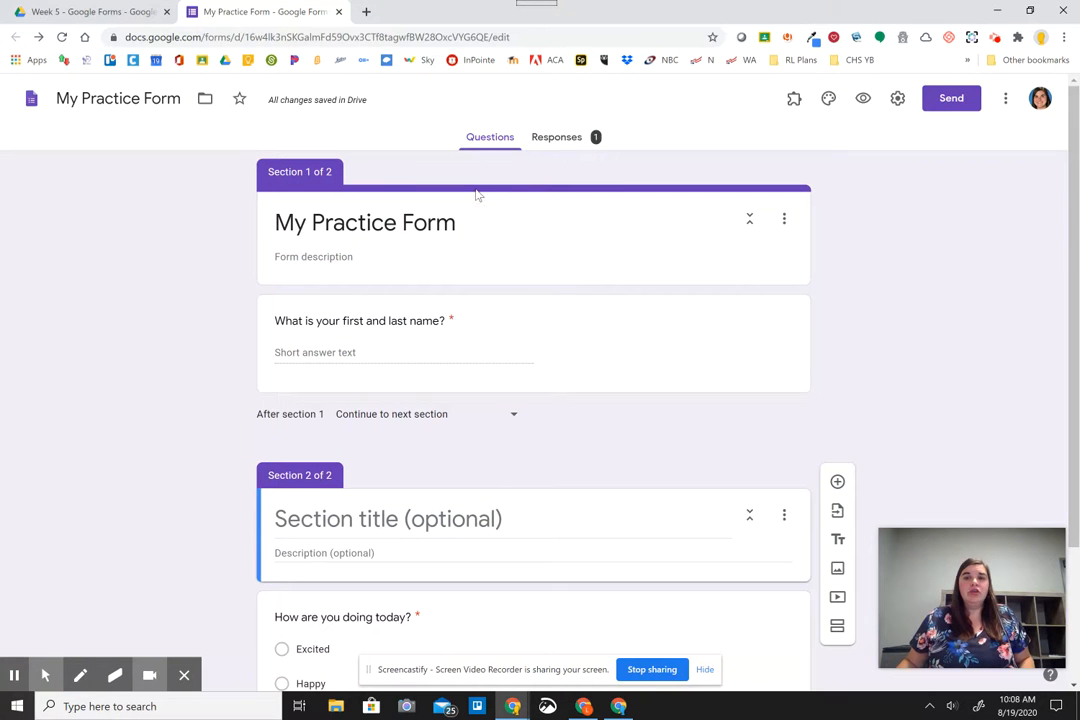
pyautogui.click(950, 101)
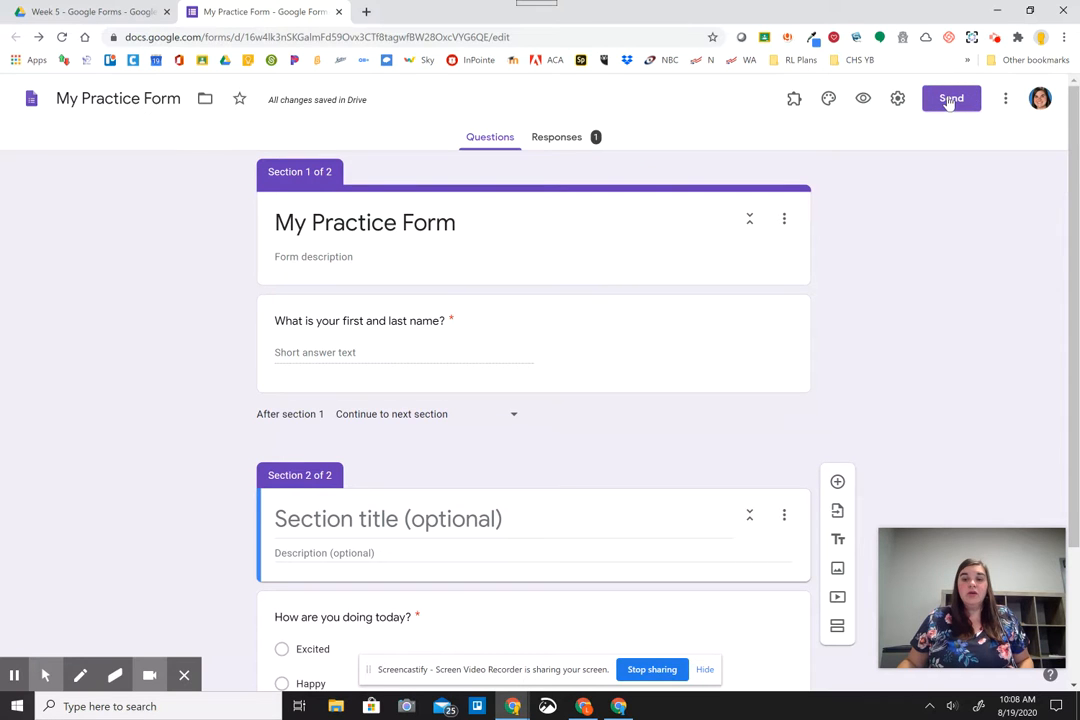
pyautogui.press('ctrl')
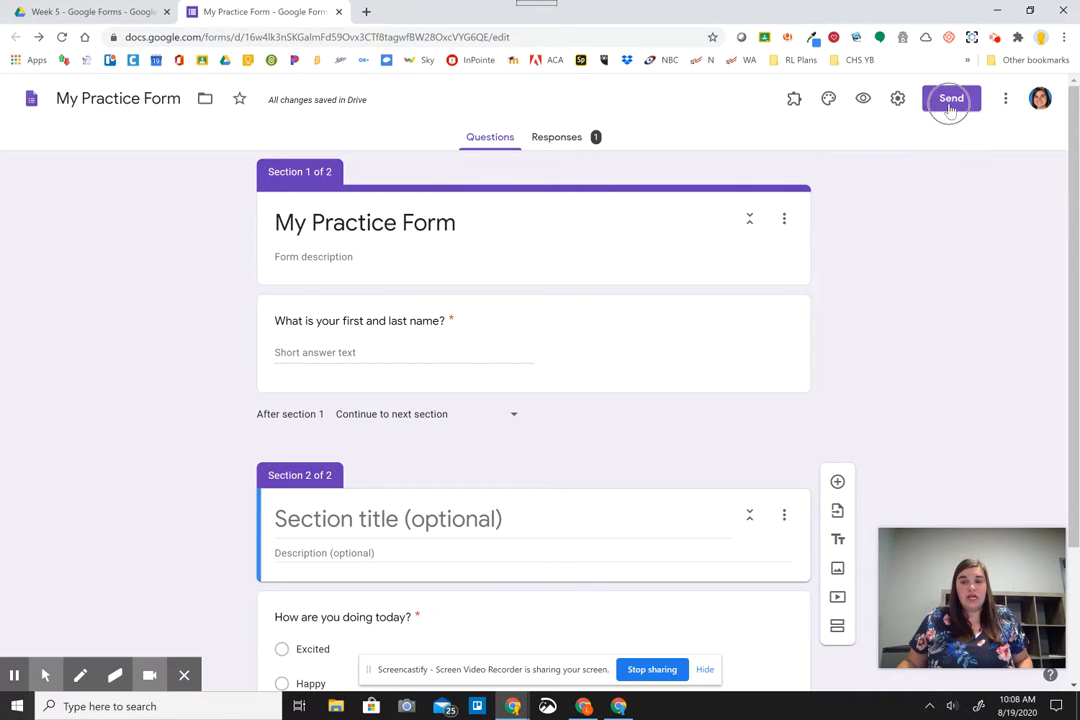
pyautogui.click(1003, 108)
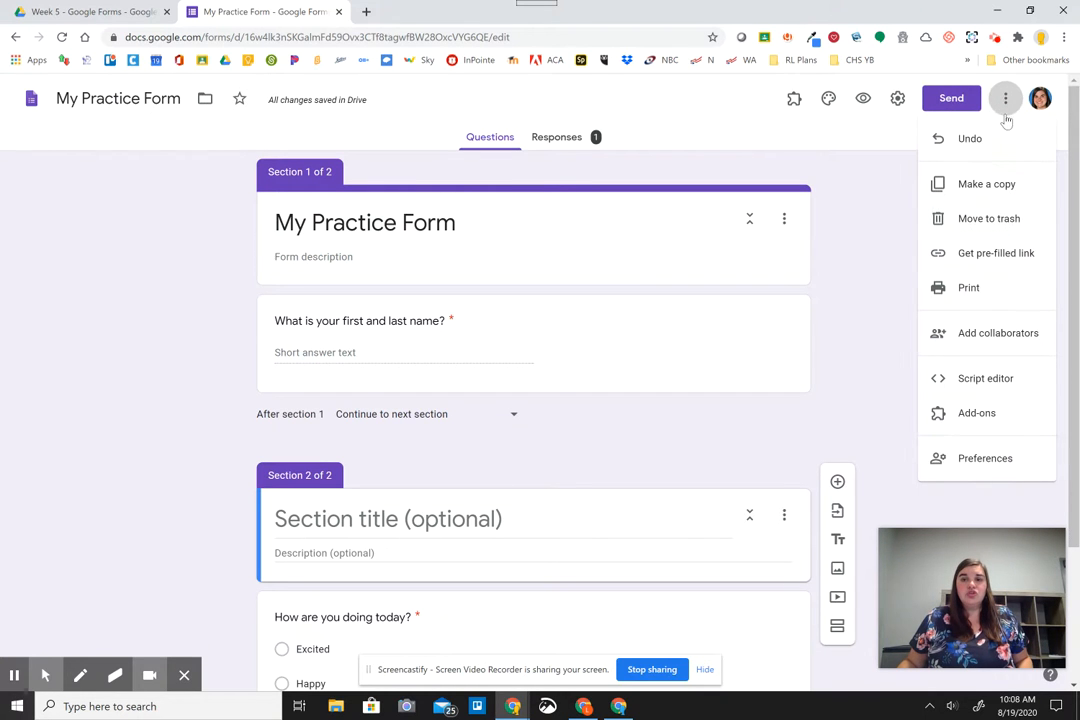
pyautogui.click(997, 336)
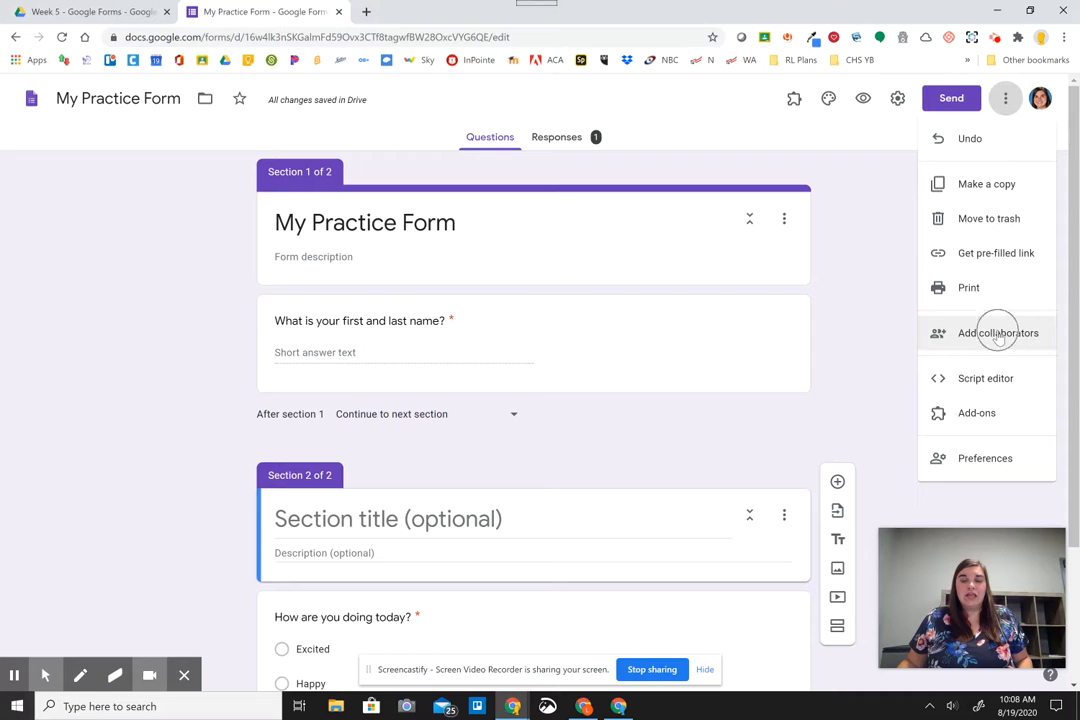
pyautogui.click(997, 336)
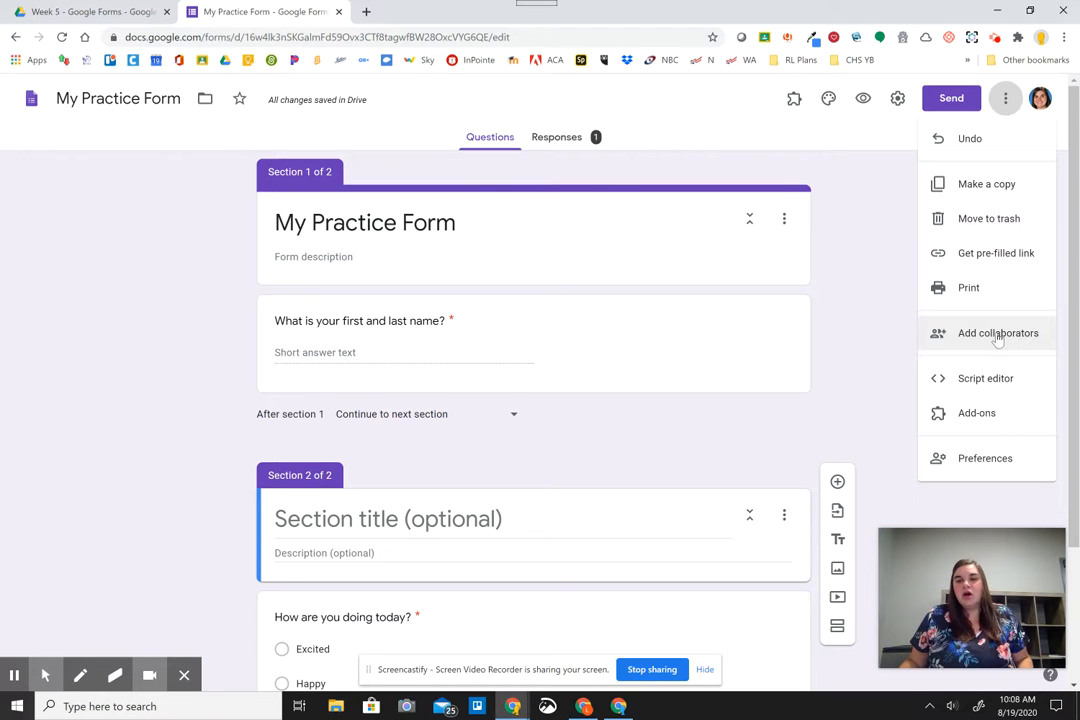
pyautogui.click(995, 341)
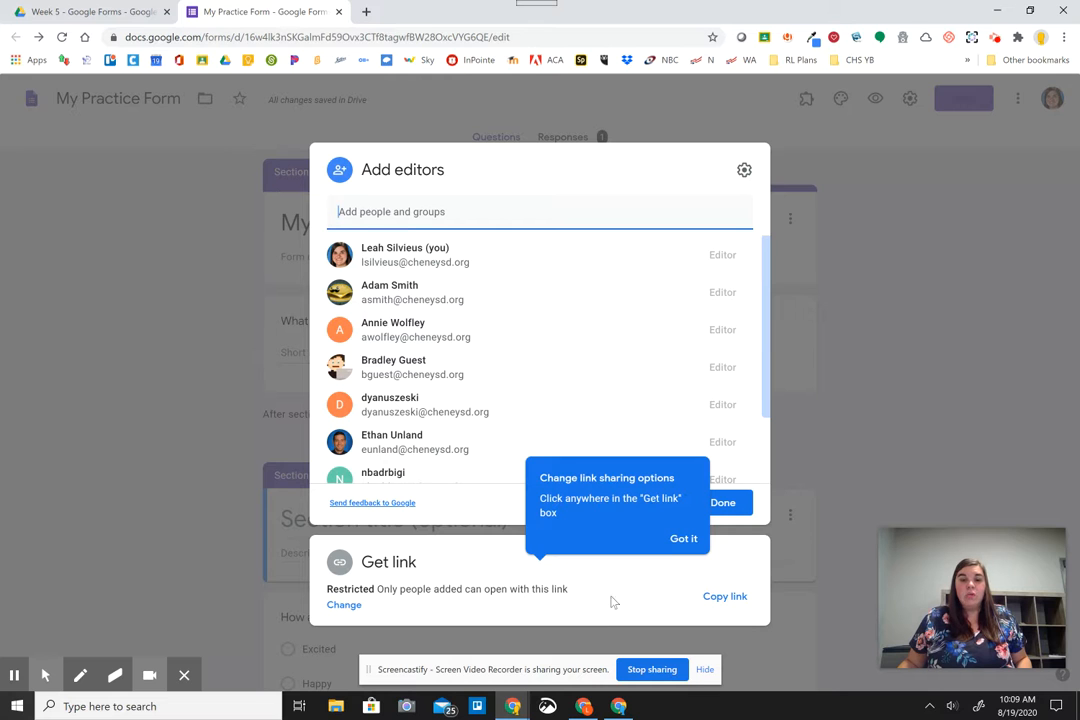
pyautogui.click(682, 538)
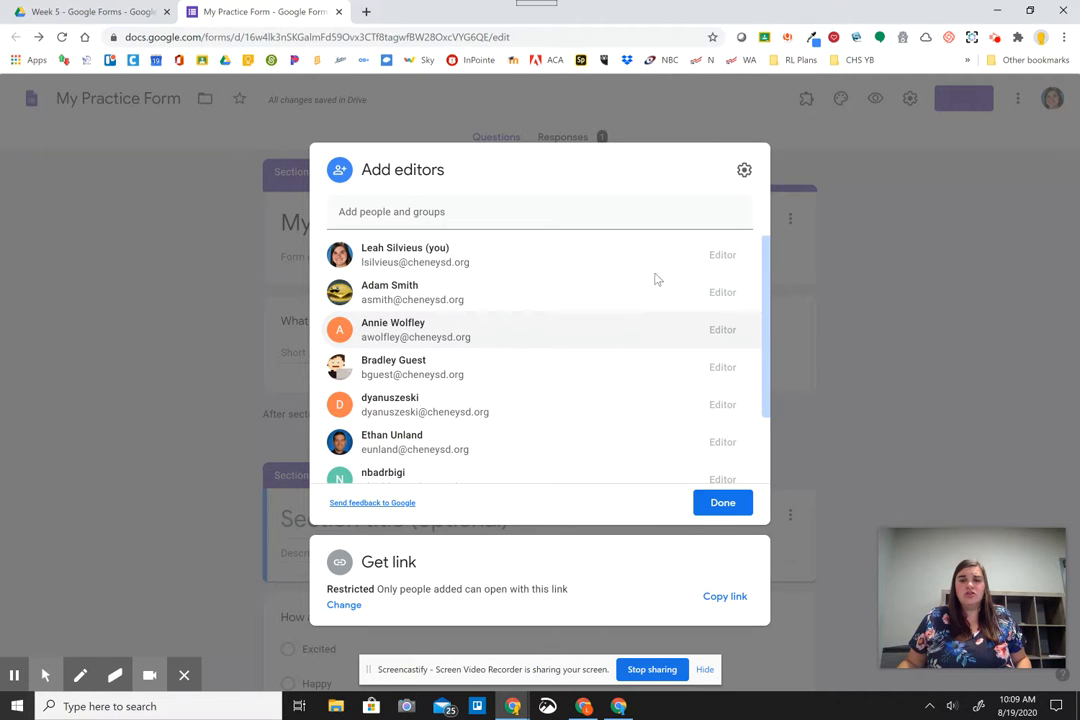
pyautogui.click(970, 261)
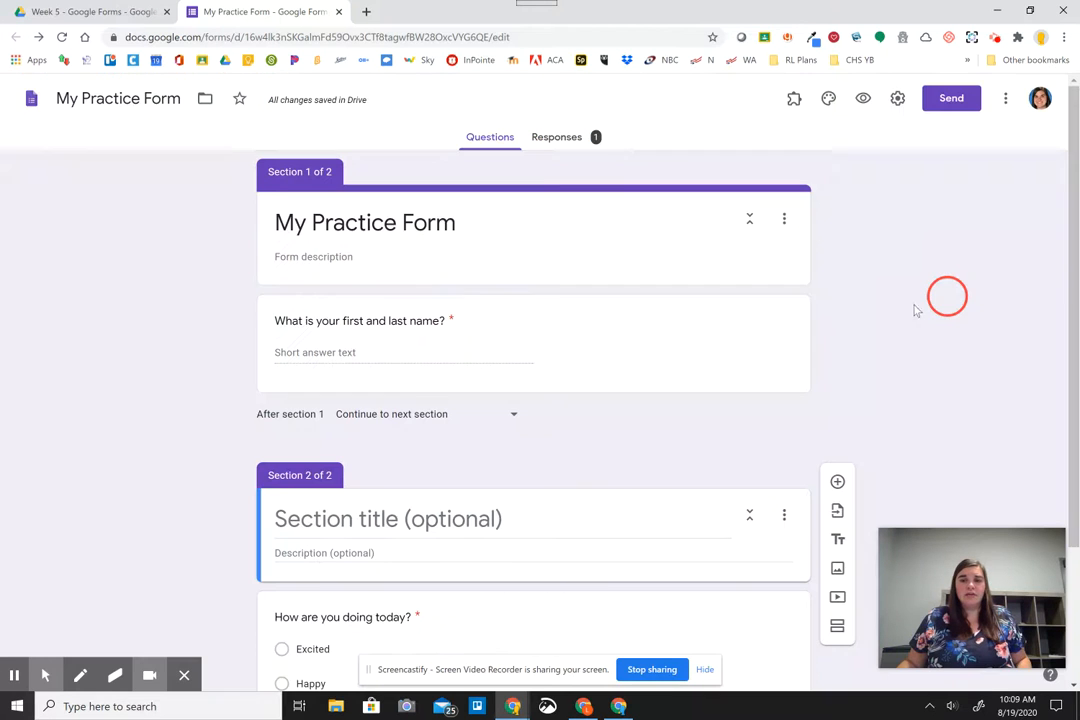
# - Copy the form's shortened forms.gle link from the Send form dialog's link option
pyautogui.click(943, 108)
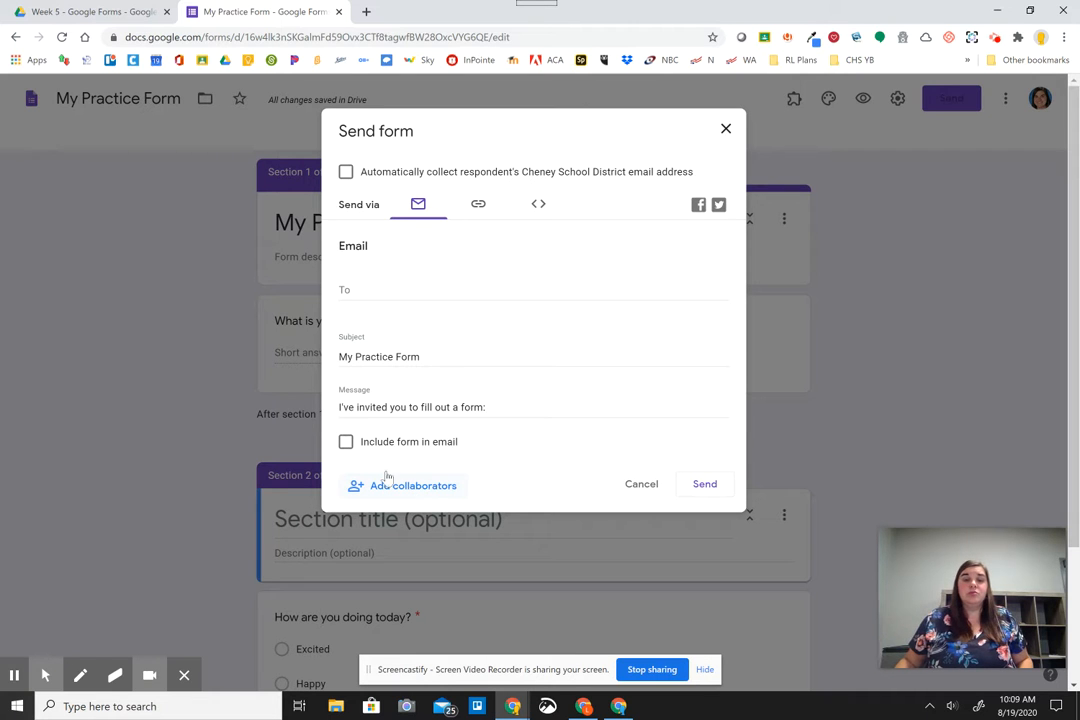
pyautogui.click(477, 216)
pyautogui.click(477, 217)
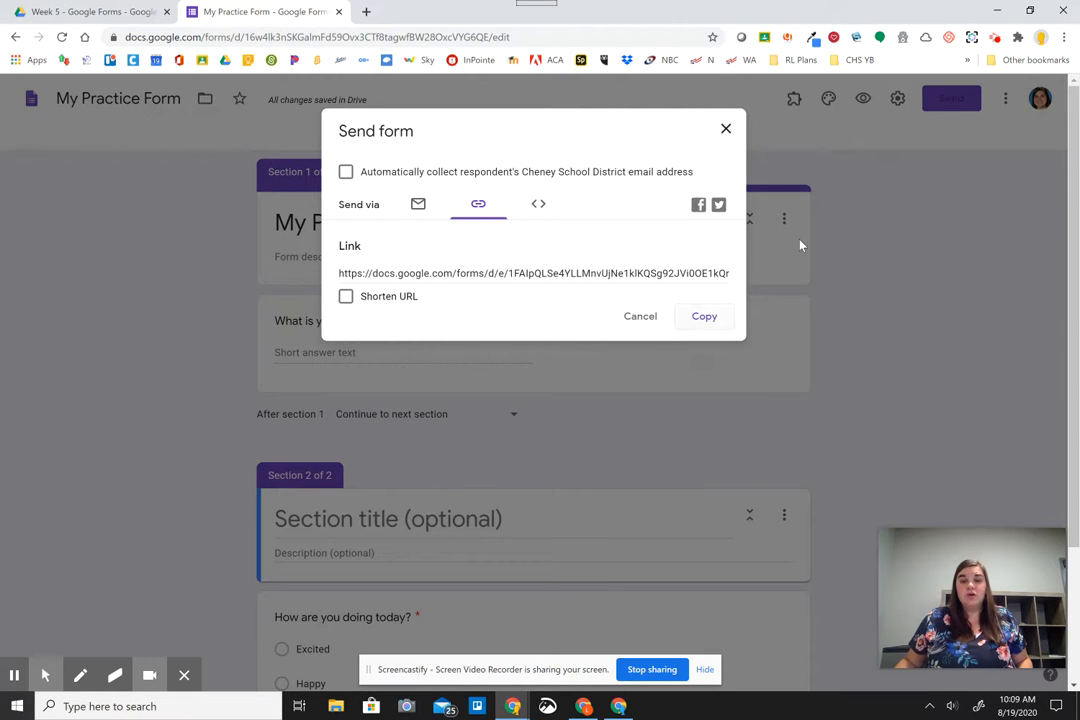
pyautogui.click(540, 207)
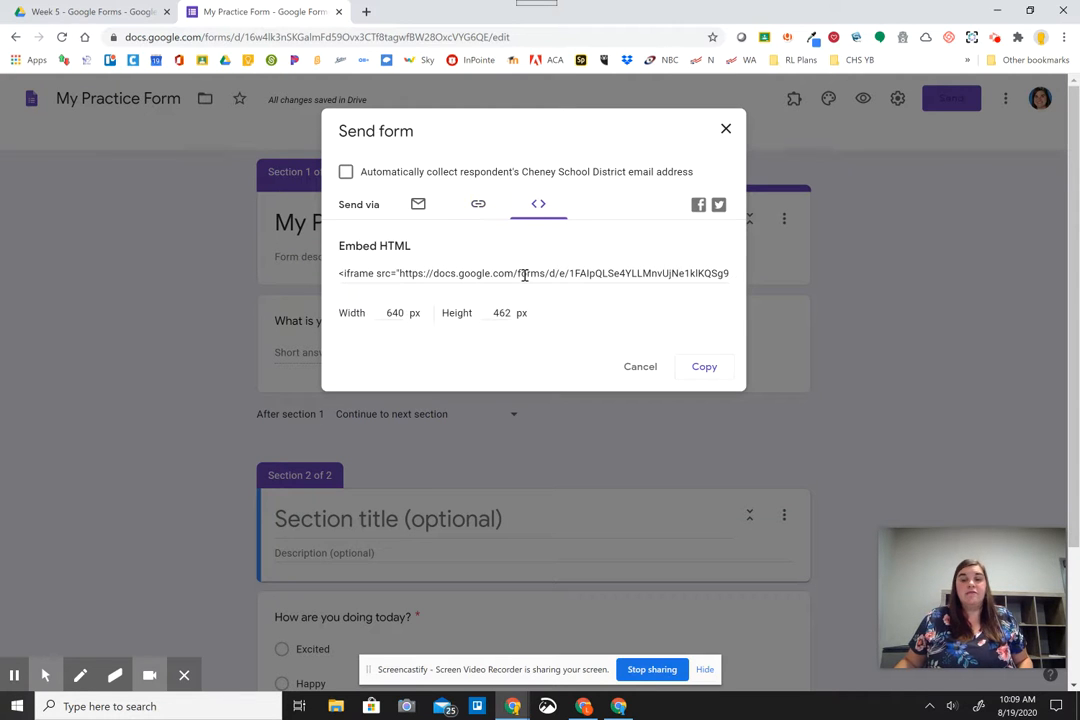
pyautogui.click(480, 207)
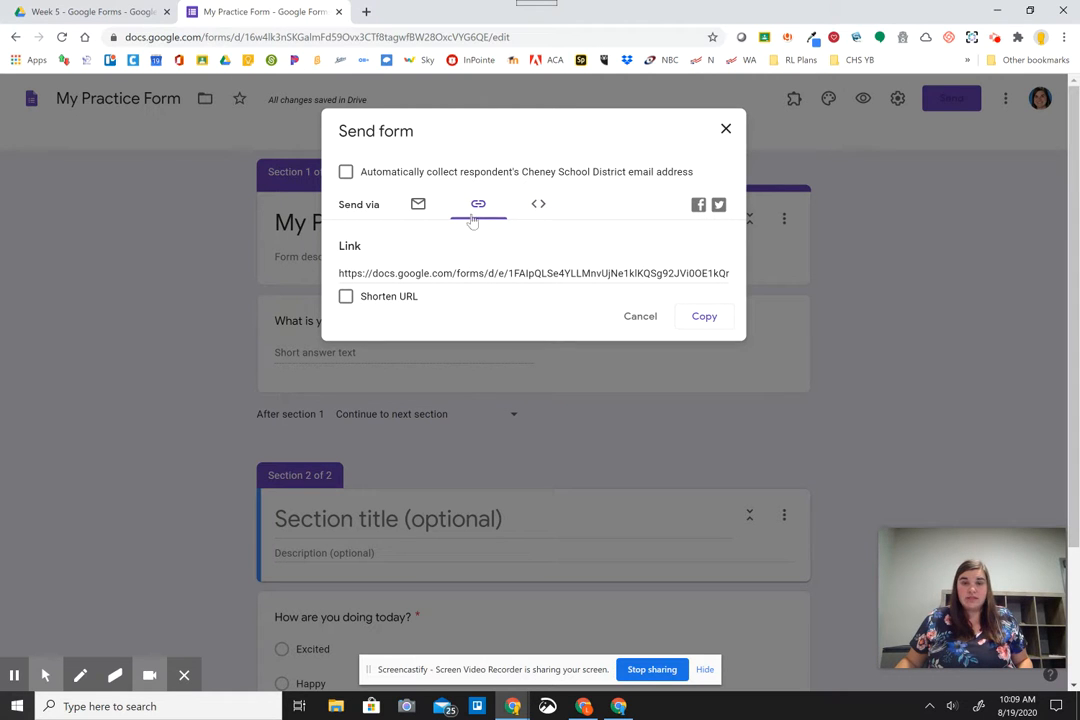
pyautogui.click(345, 297)
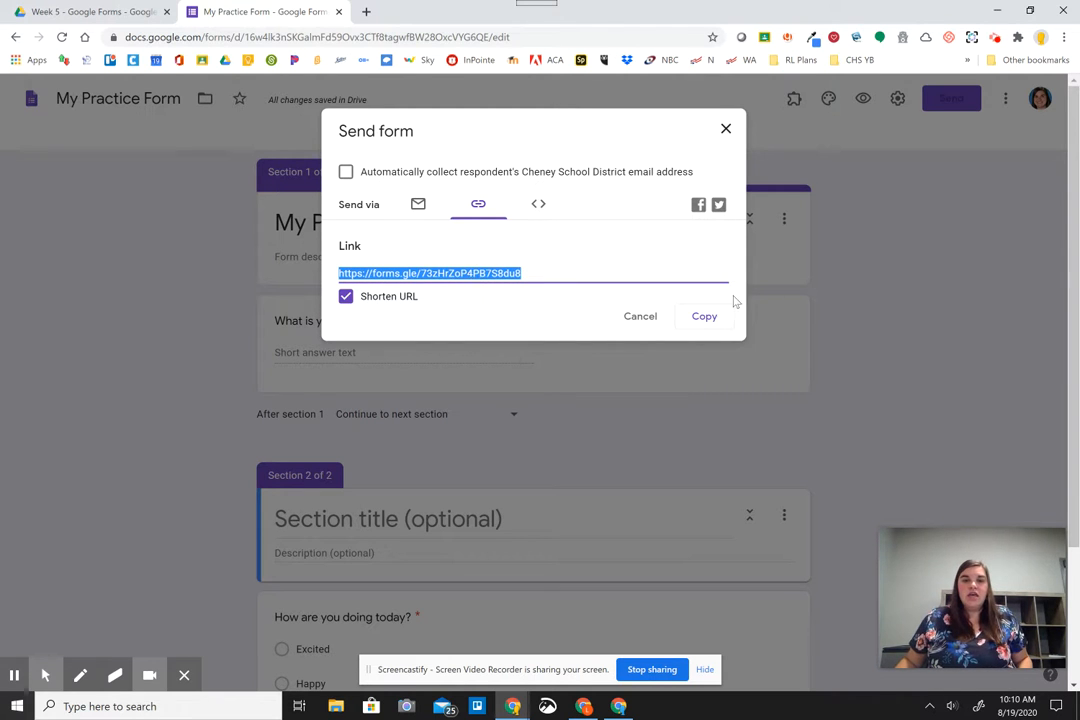
pyautogui.click(705, 318)
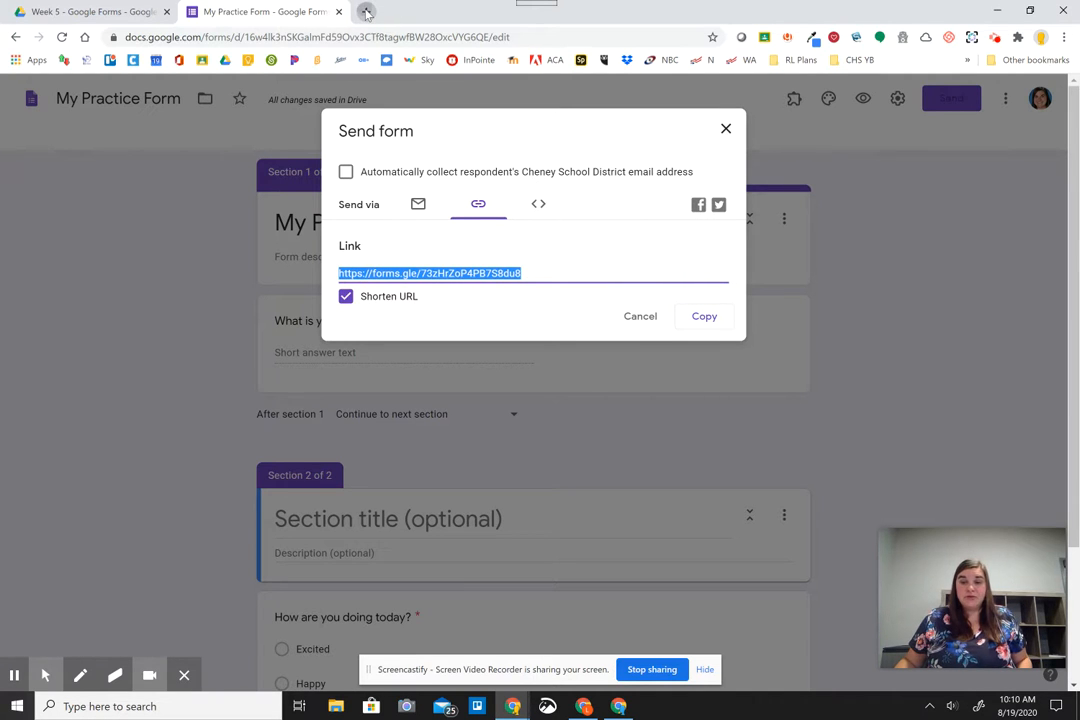
pyautogui.click(366, 11)
# - Load the copied forms.gle link to view the live respondent form
pyautogui.hotkey('ctrl', 'v')
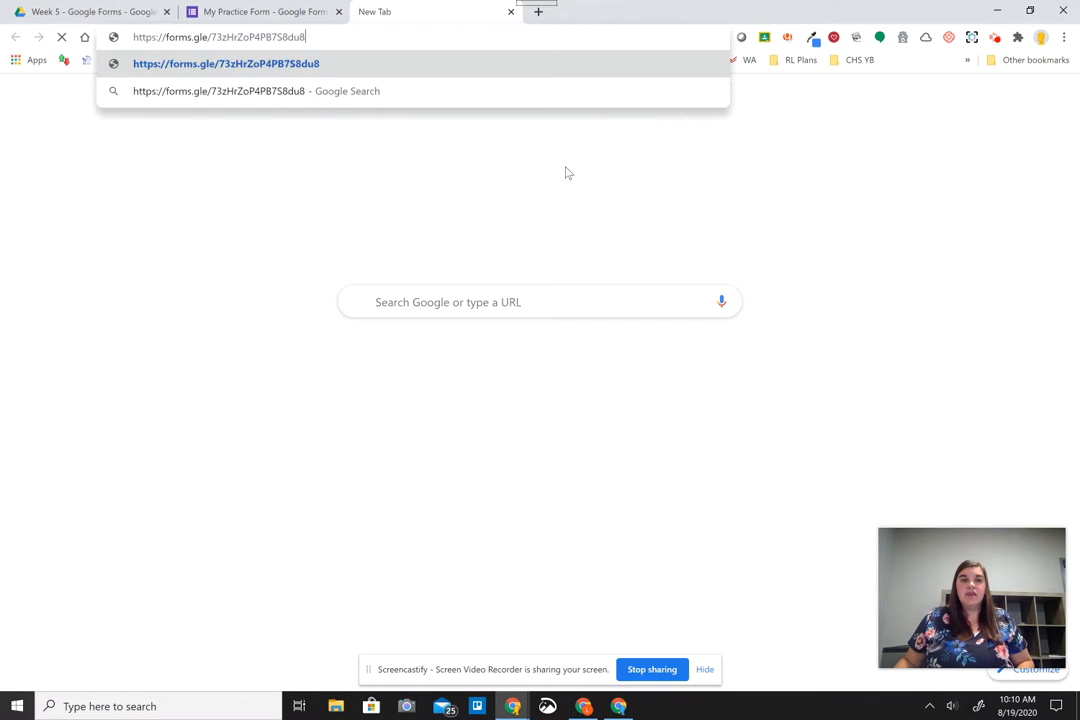
pyautogui.press('Return')
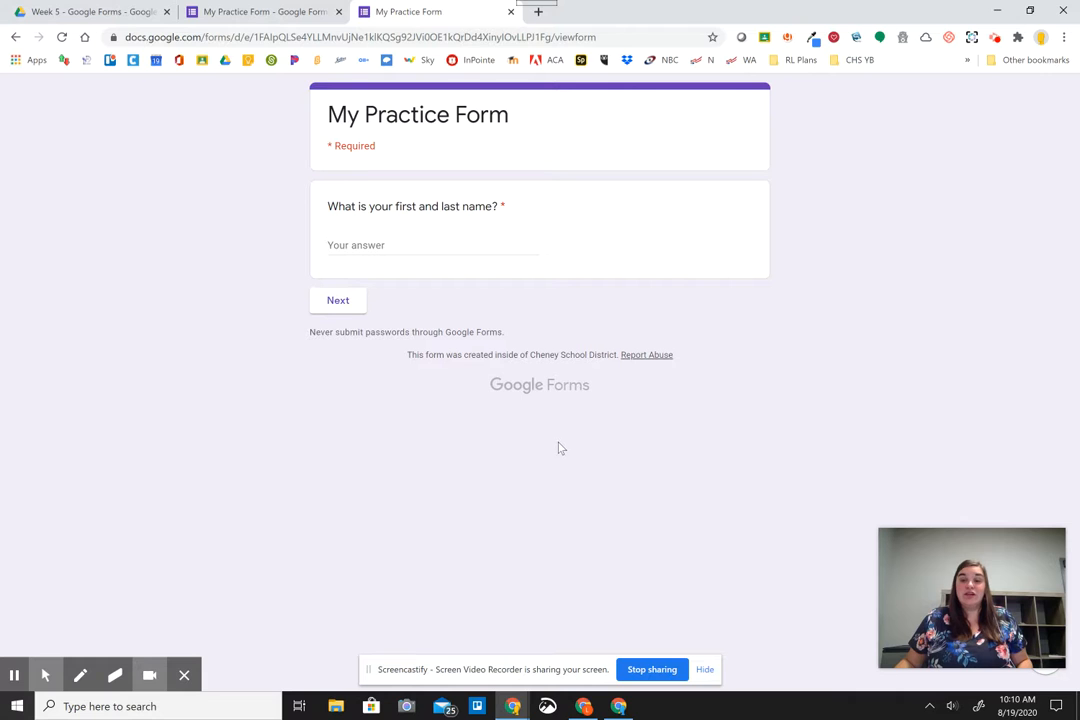
# - Cancel the Send form dialog and switch to the Week 5 - Google Forms Drive folder
pyautogui.click(14, 674)
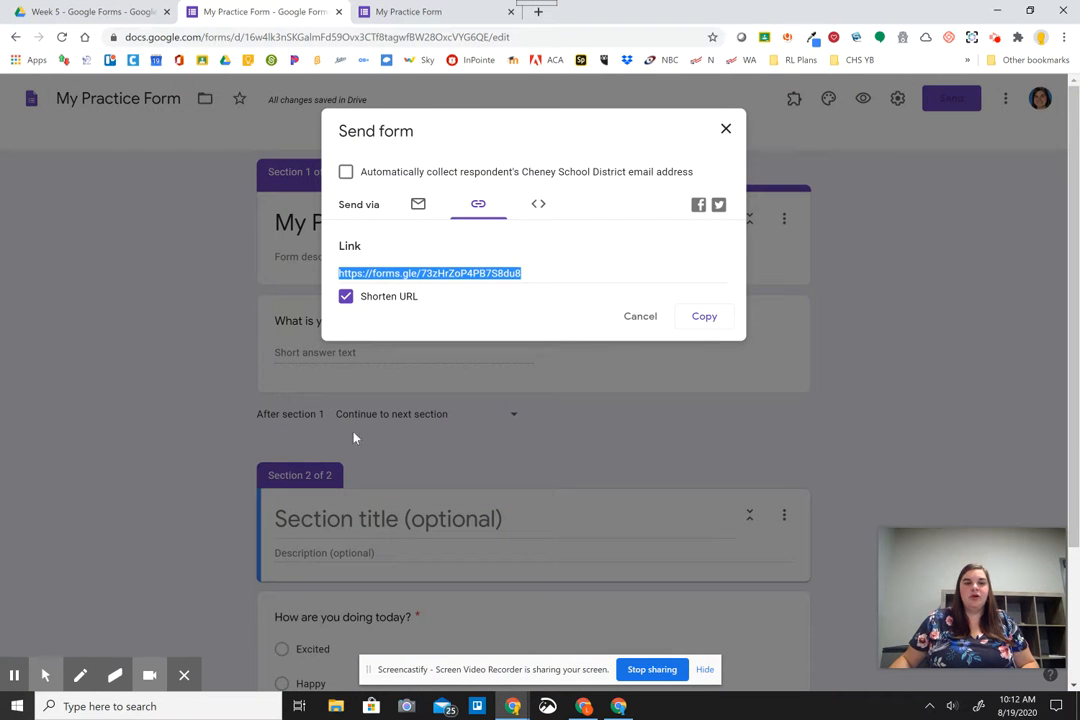
pyautogui.click(637, 317)
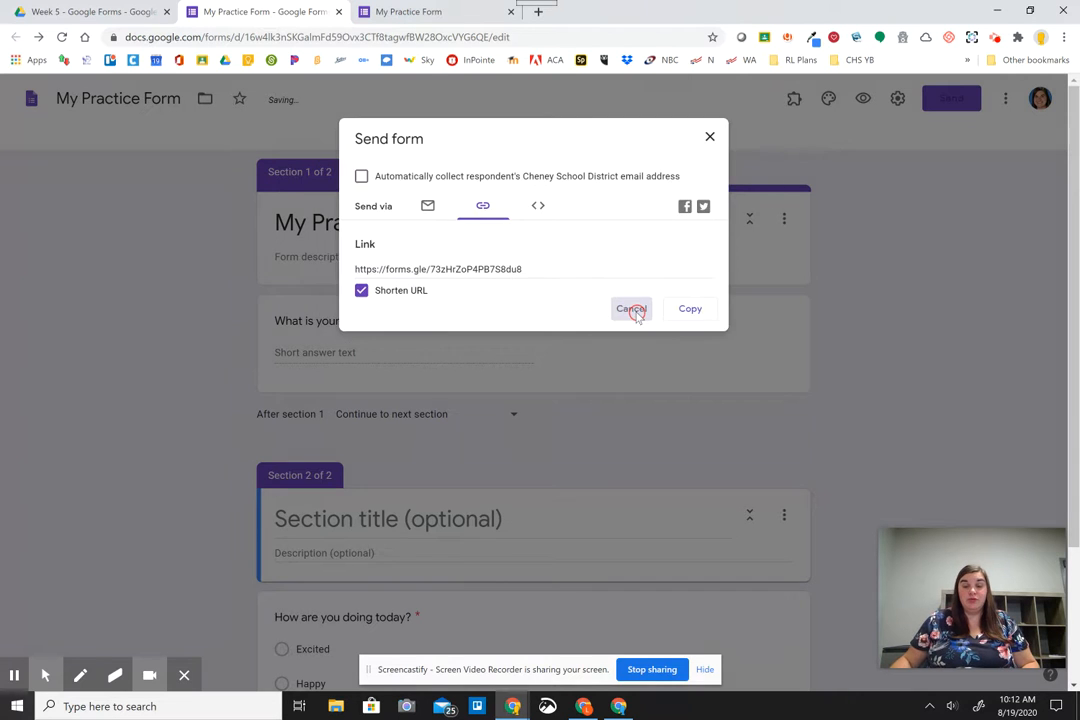
pyautogui.click(571, 147)
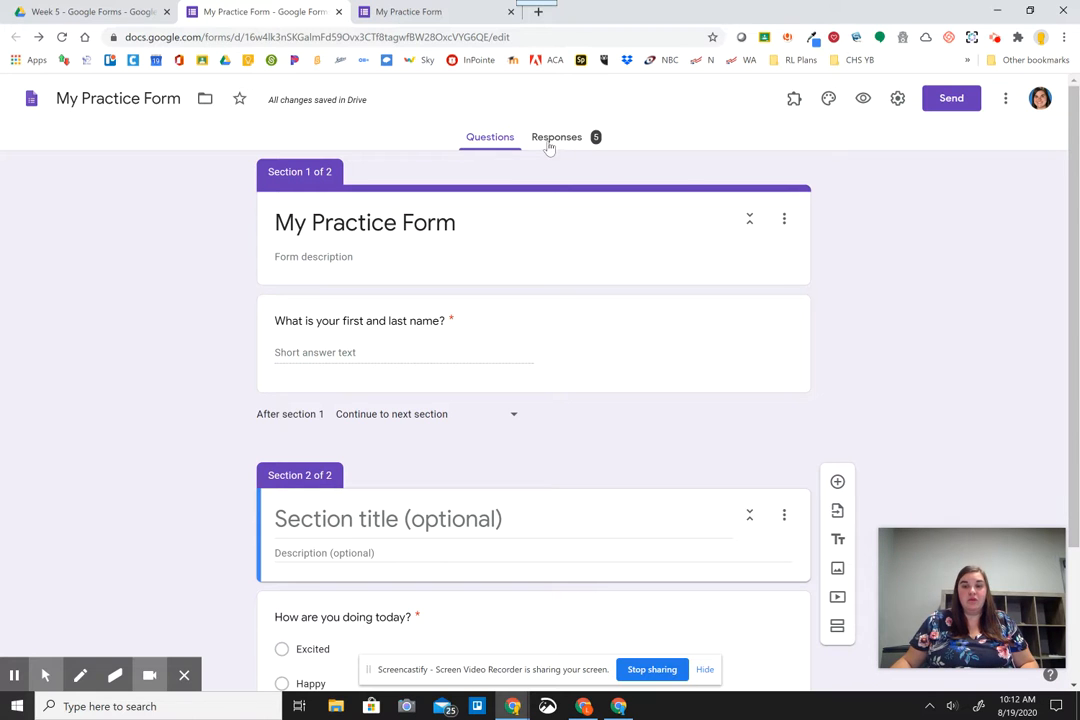
pyautogui.click(75, 11)
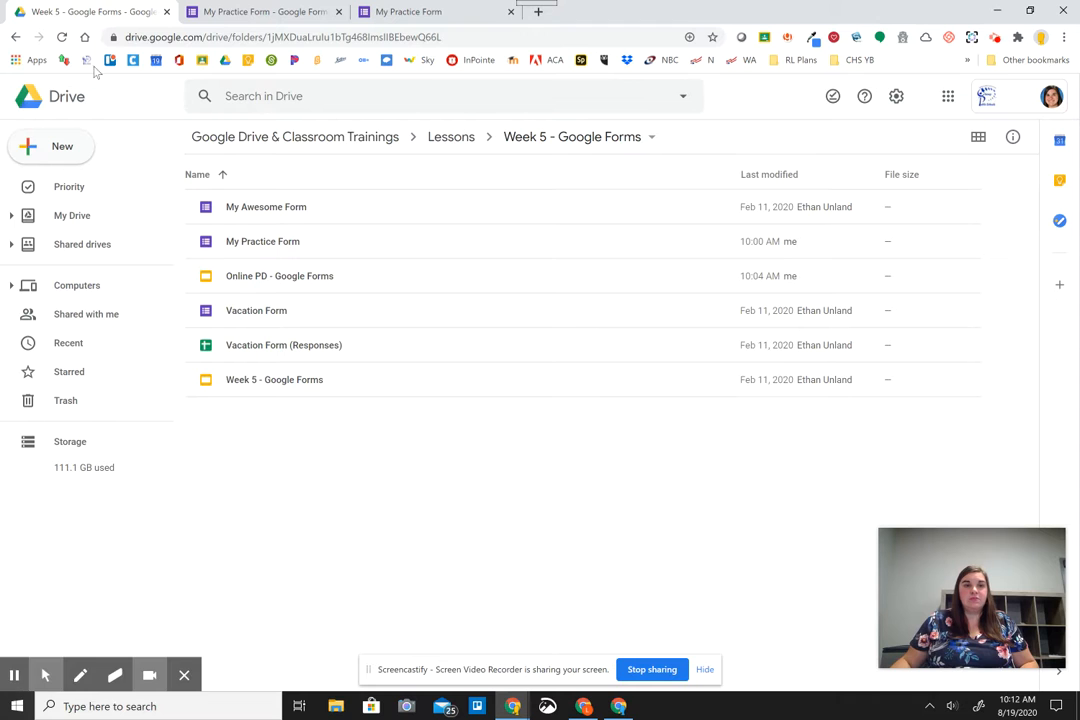
# - Switch to the My Practice Form editor tab, which now counts 5 responses
pyautogui.press('ctrl')
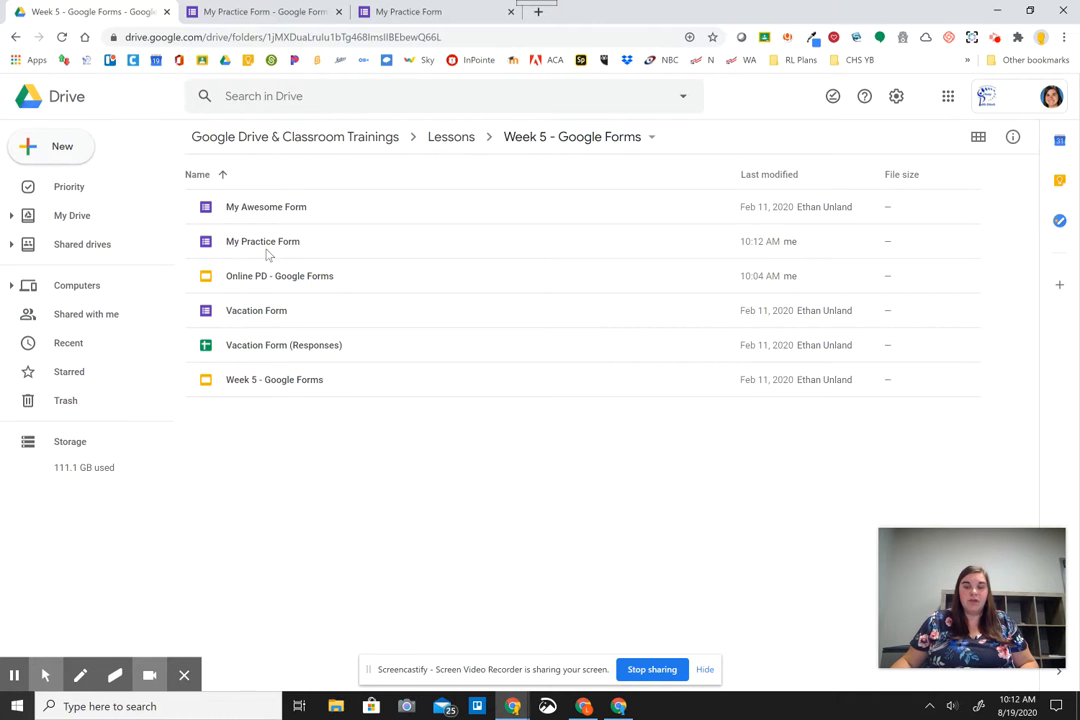
pyautogui.click(262, 11)
pyautogui.press('ctrl')
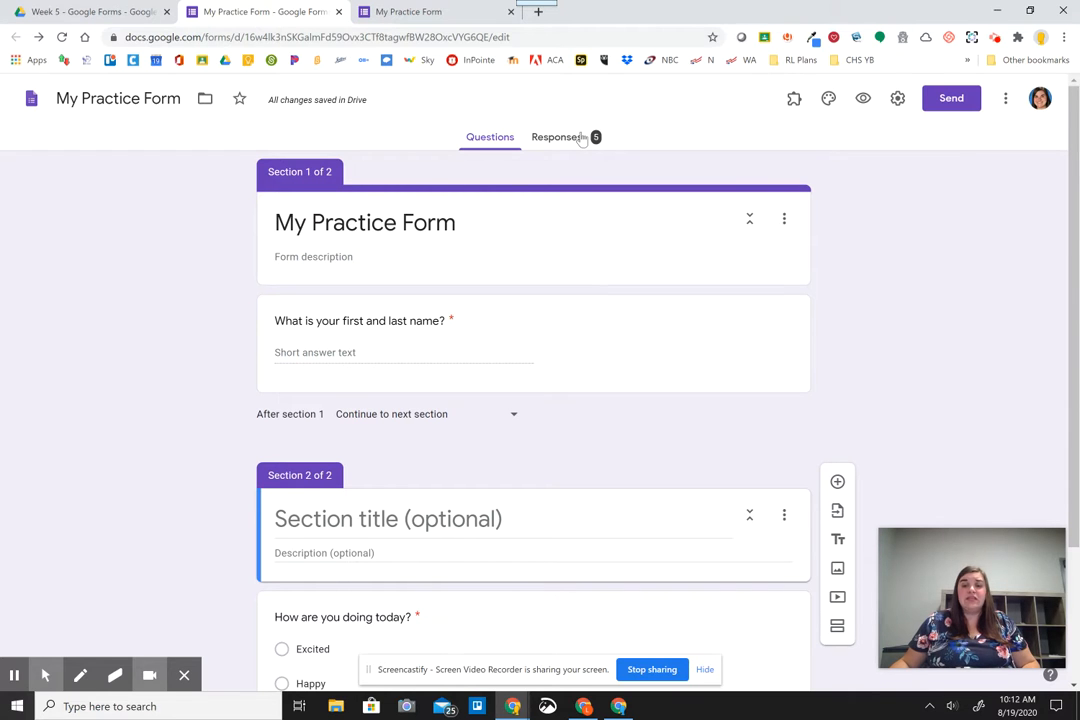
# - Show Question view results for 'How are you doing today?': Happy 2, Stoked 1, Excited 1, Sad 1
pyautogui.press('ctrl')
pyautogui.click(581, 138)
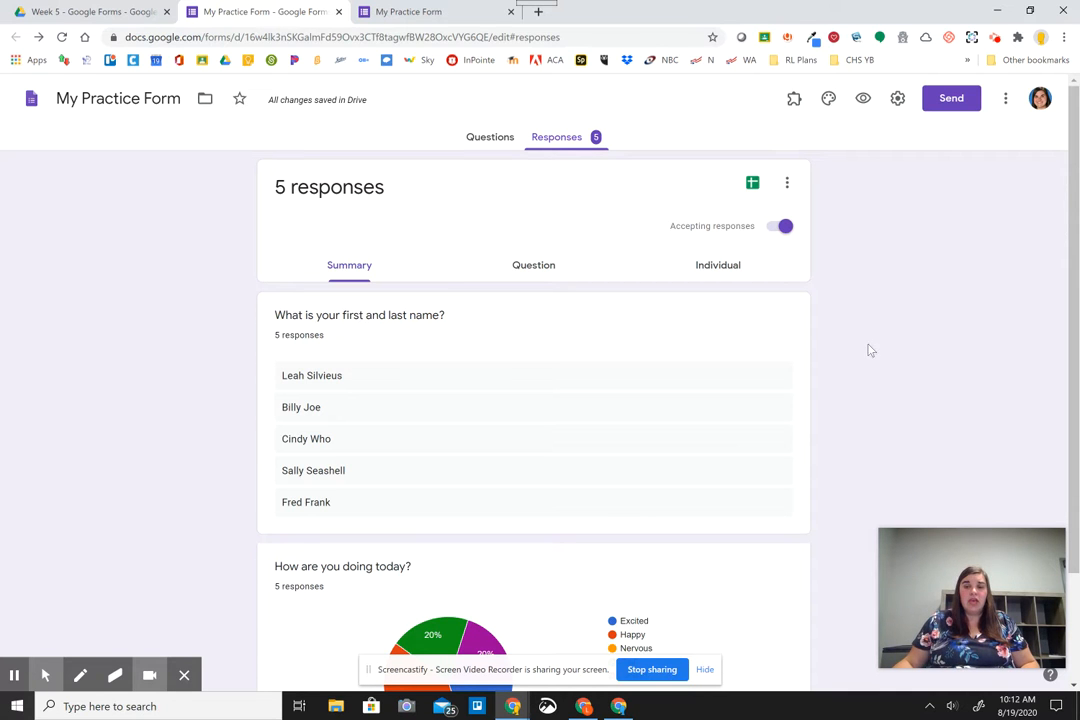
pyautogui.click(546, 268)
pyautogui.click(546, 268)
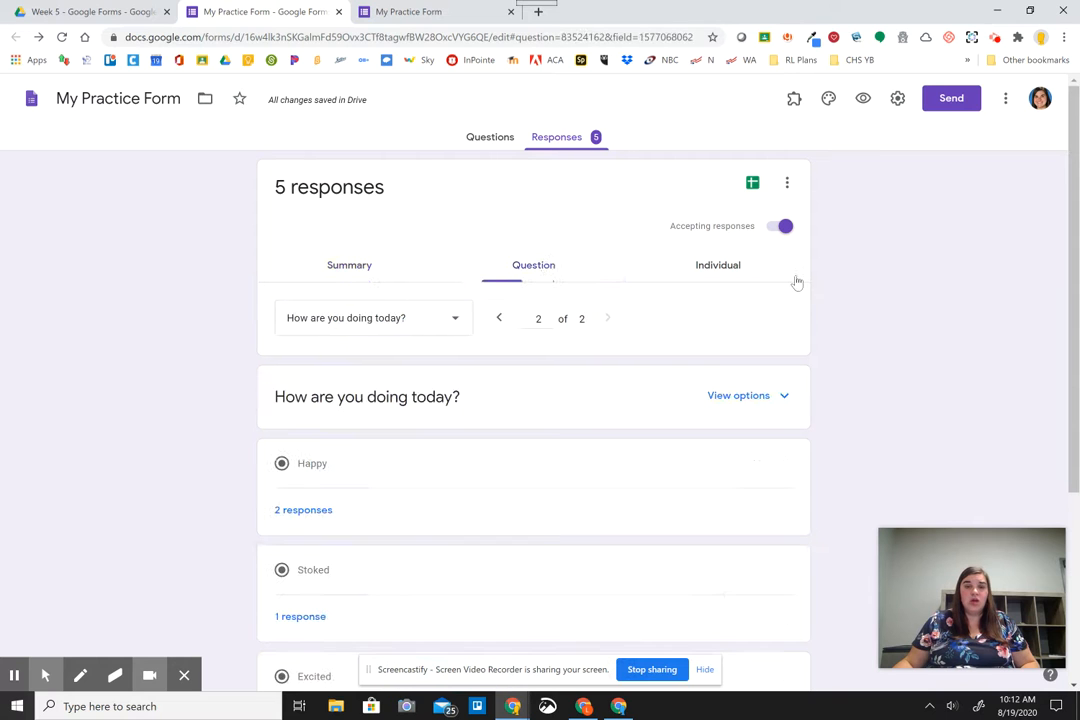
pyautogui.scroll(-3, 366, 516)
pyautogui.scroll(3, 370, 510)
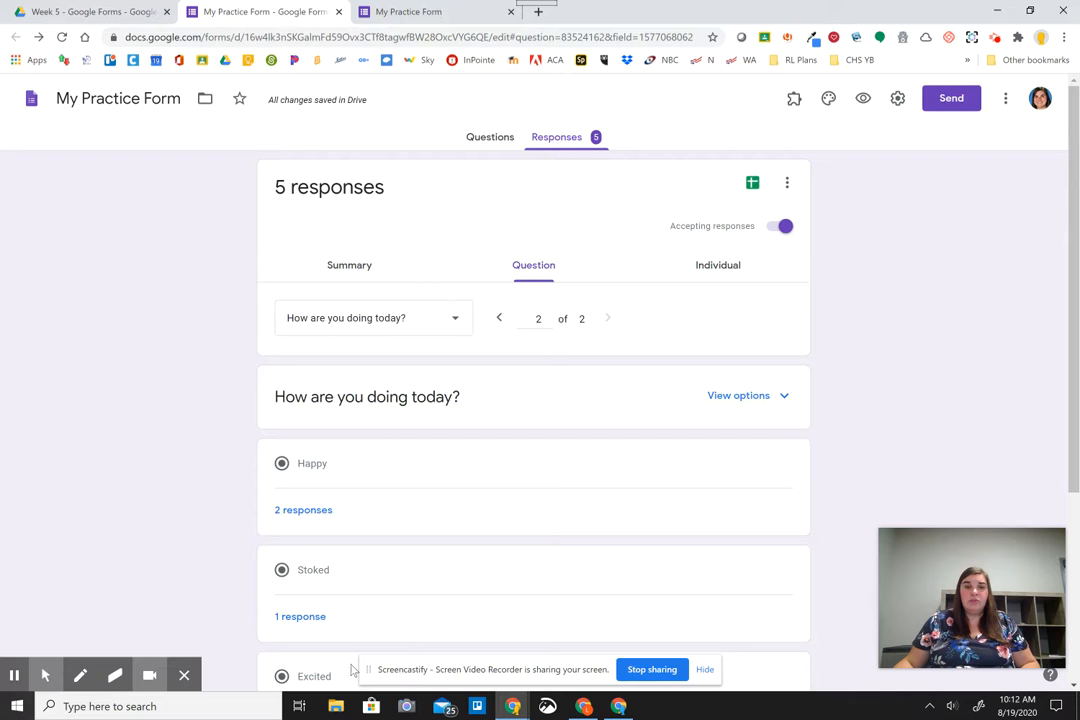
pyautogui.click(427, 328)
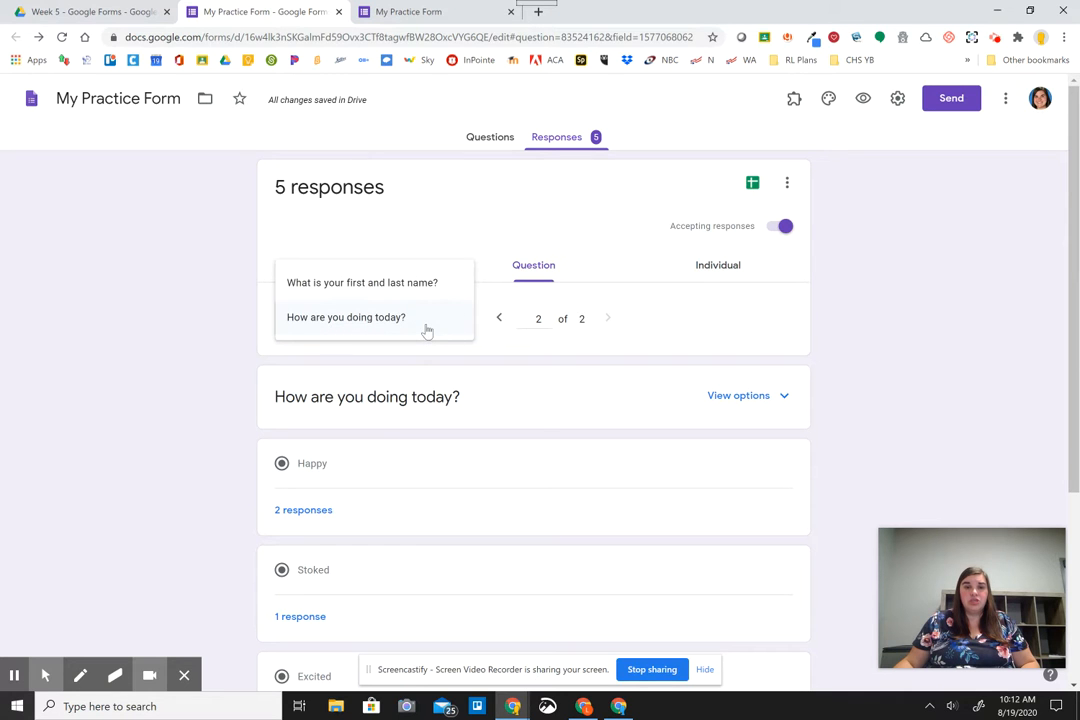
pyautogui.click(693, 342)
pyautogui.click(729, 278)
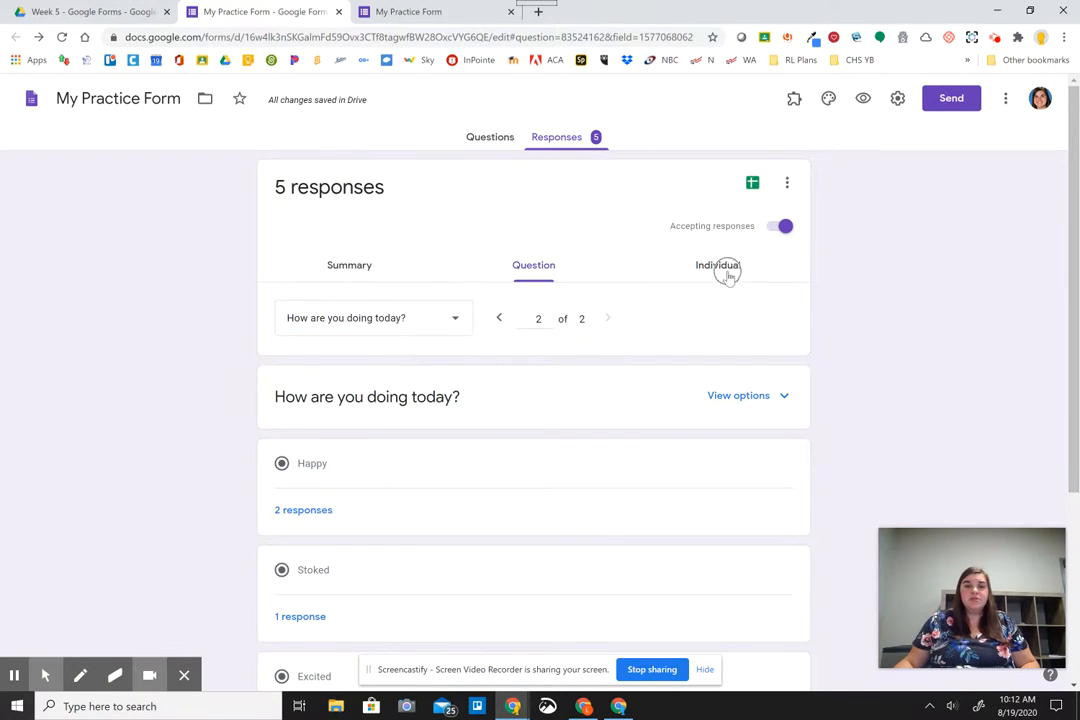
# - Look through response 1 of 5 in the Individual view
pyautogui.click(729, 279)
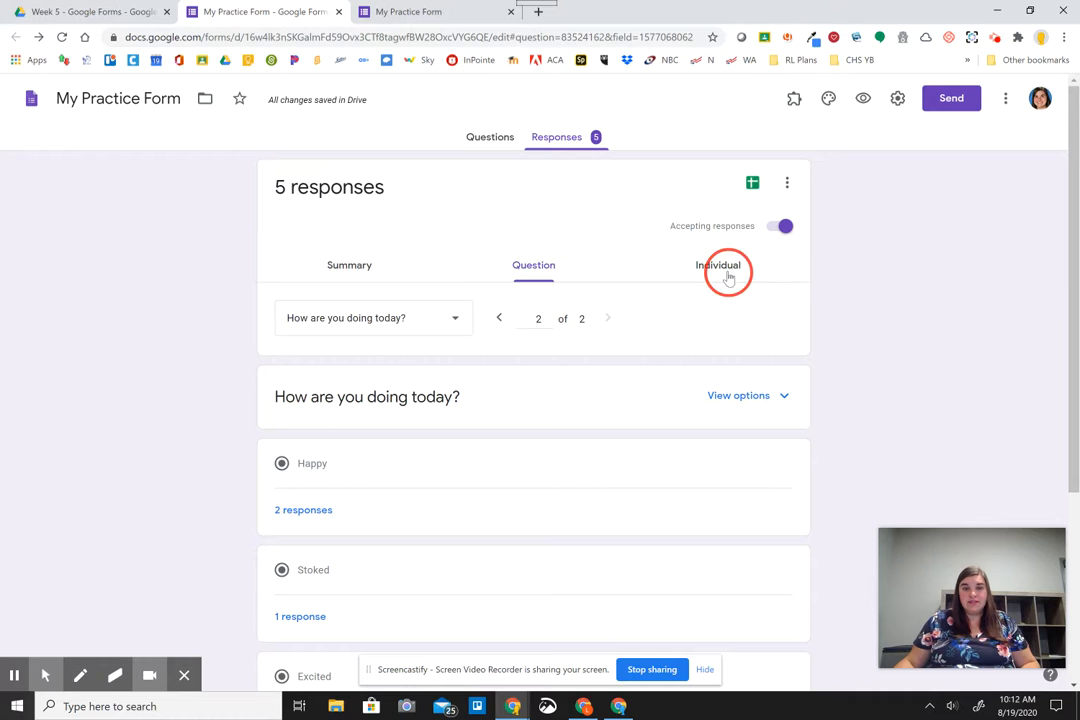
pyautogui.scroll(-2, 590, 395)
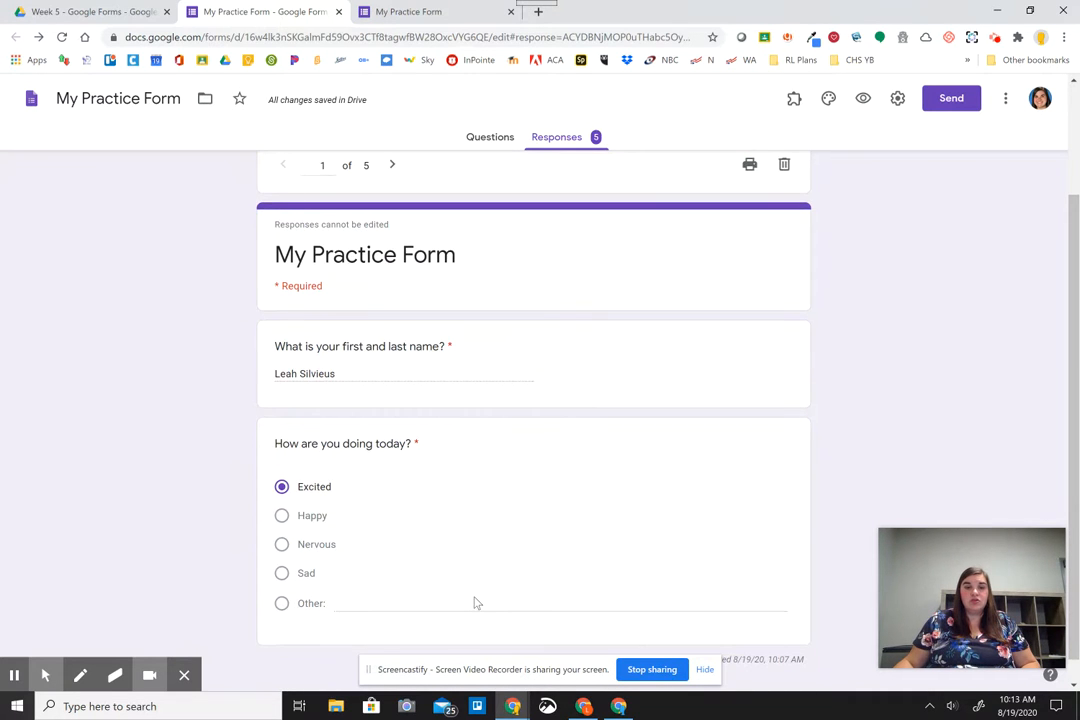
pyautogui.scroll(-1, 440, 604)
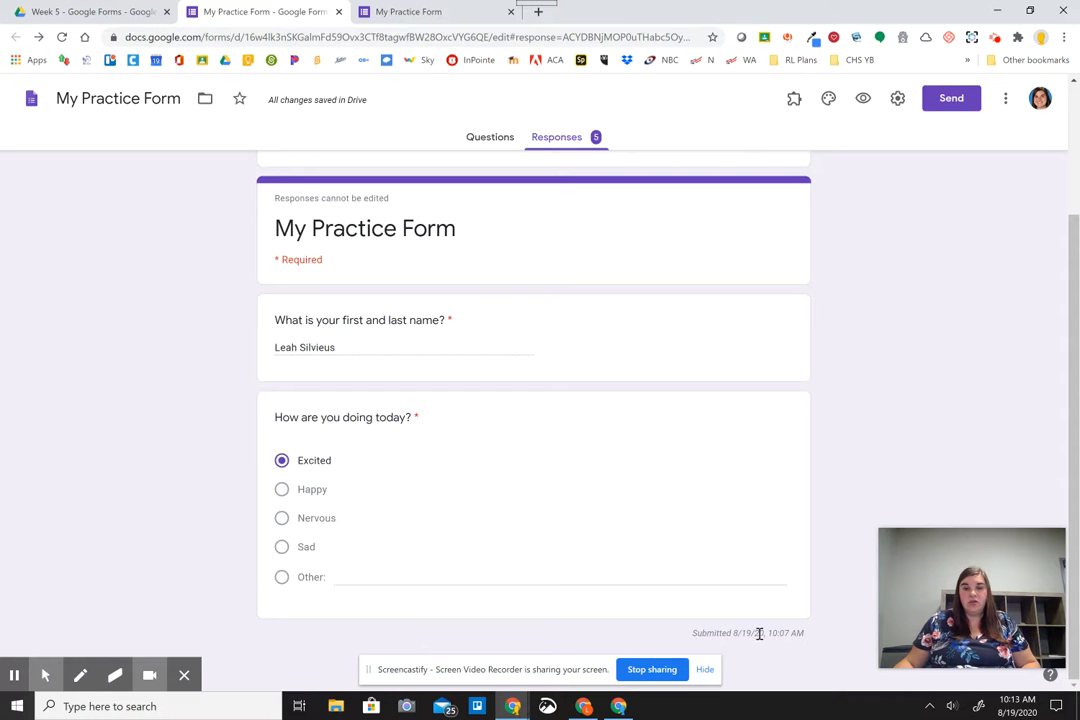
pyautogui.scroll(2, 762, 634)
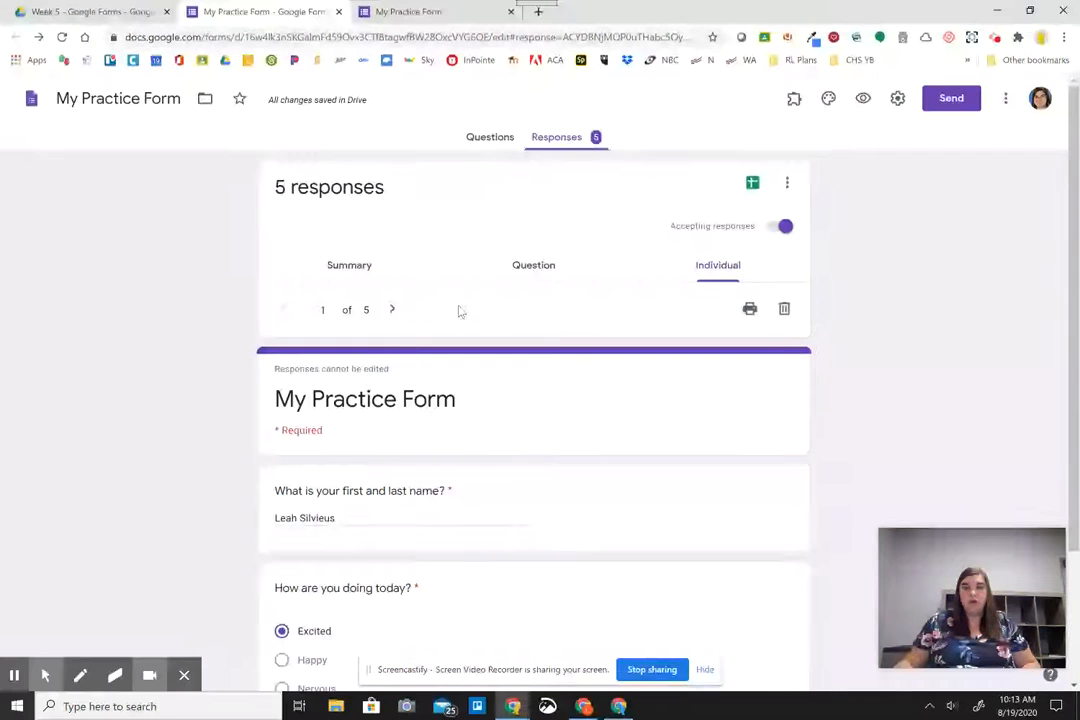
# - Review the Summary's list of names and the mood pie chart with Happy at 40%
pyautogui.click(338, 266)
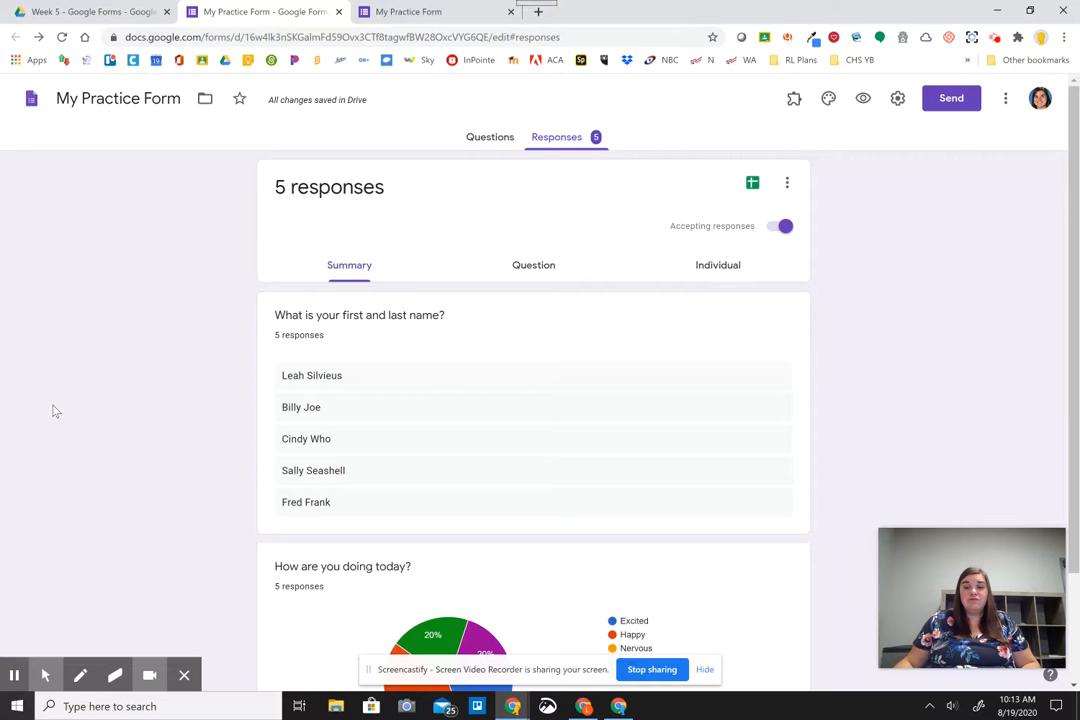
pyautogui.scroll(-2, 43, 411)
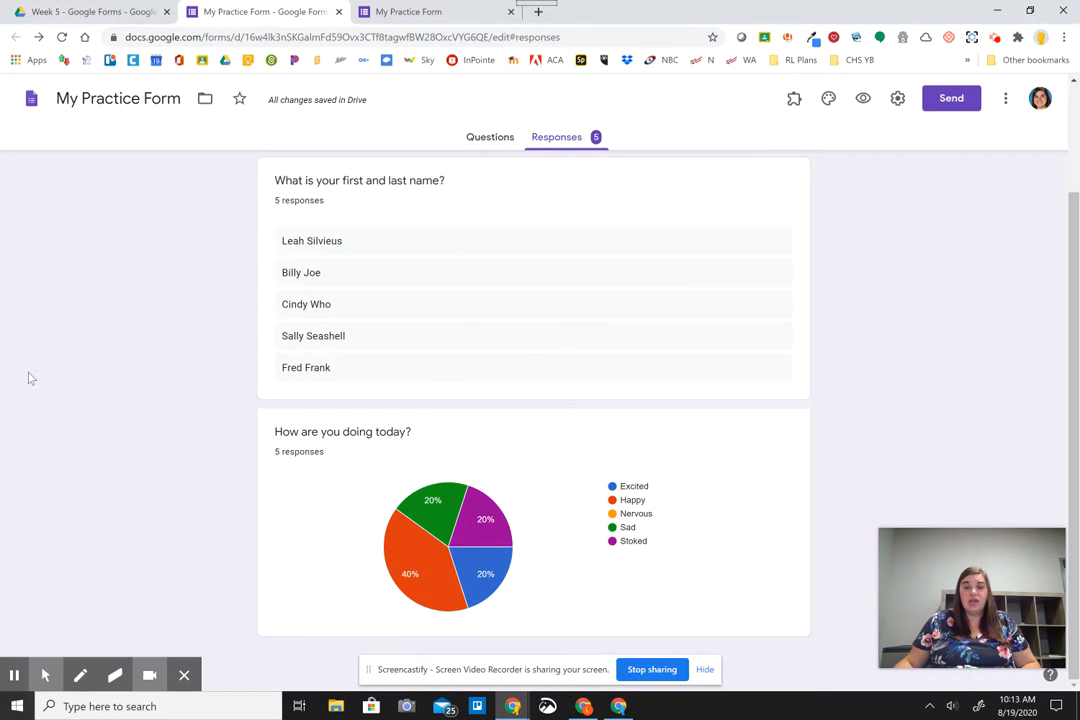
pyautogui.moveTo(452, 581)
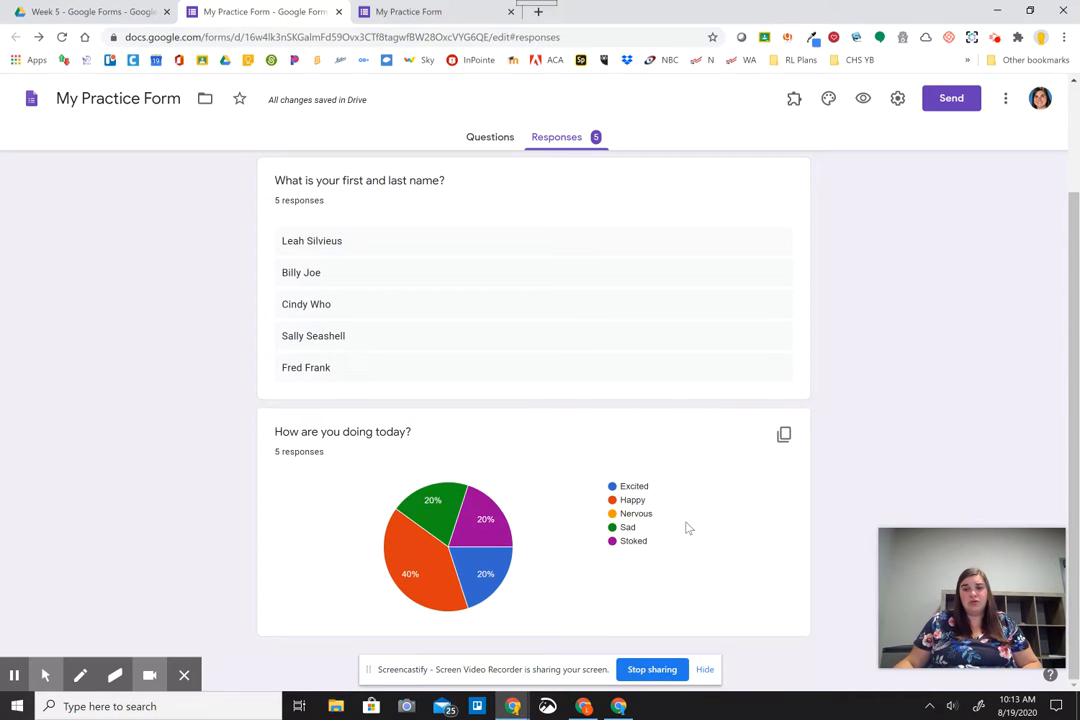
pyautogui.scroll(3, 700, 504)
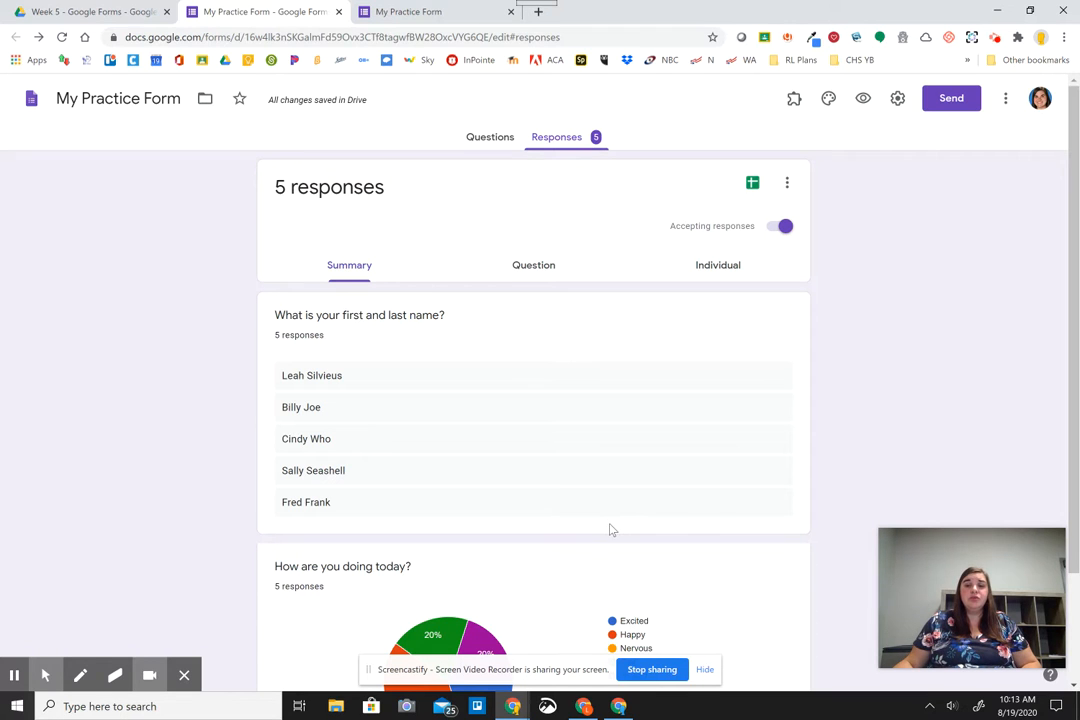
# - Link the responses to a new spreadsheet, My Practice Form (Responses), listing all five submissions
pyautogui.click(755, 201)
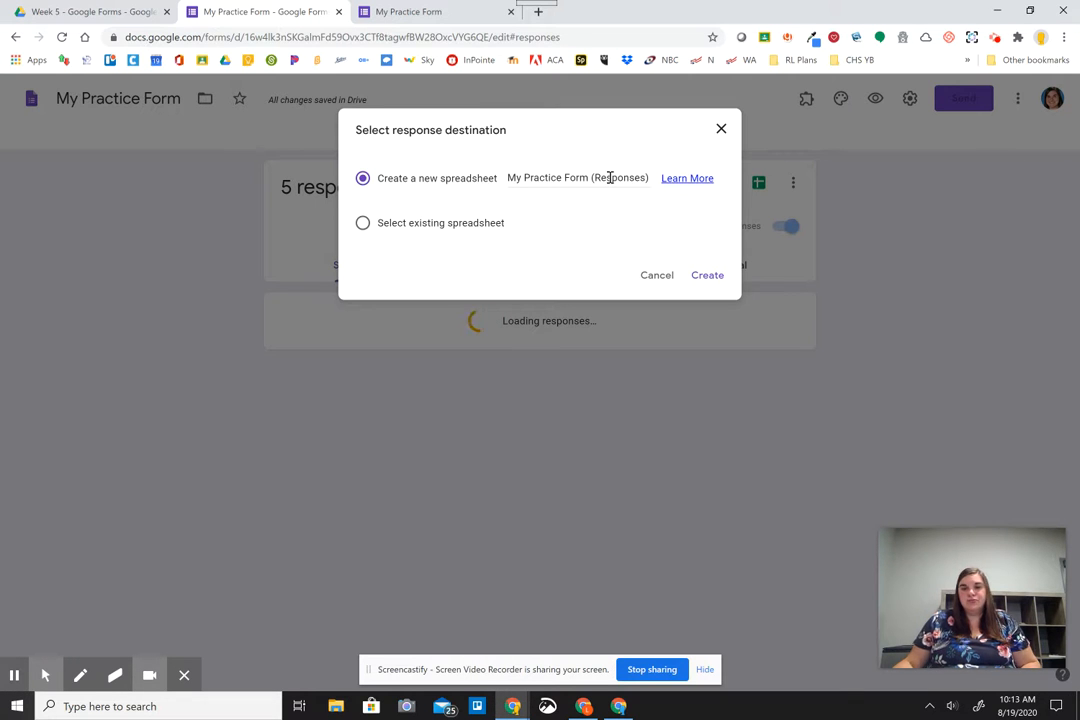
pyautogui.click(711, 285)
pyautogui.click(713, 285)
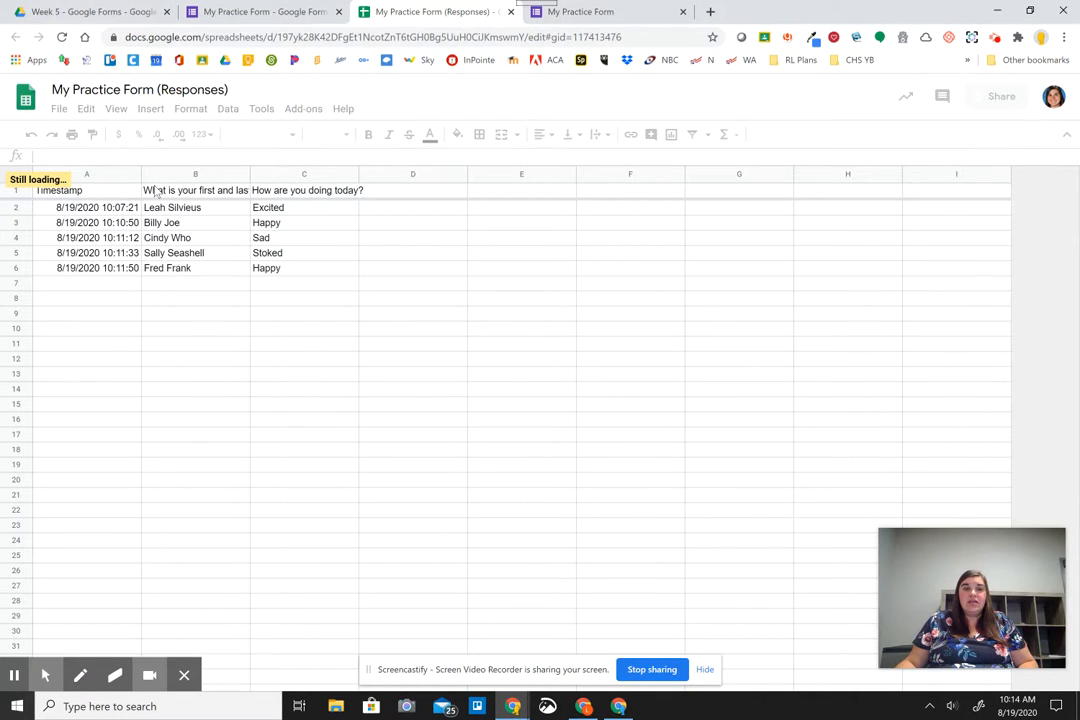
# - Switch to the Week 5 - Google Forms folder tab showing My Practice Form (Responses)
pyautogui.click(122, 11)
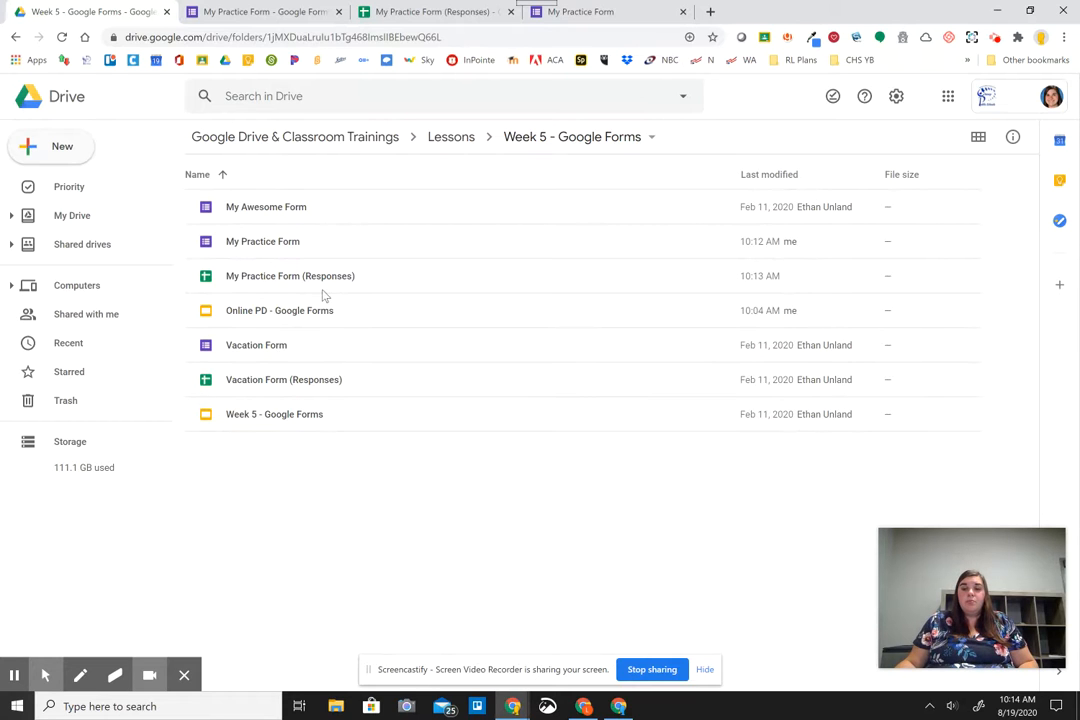
# - Switch back to the My Practice Form (Responses) spreadsheet listing all 5 timestamped responses
pyautogui.click(257, 9)
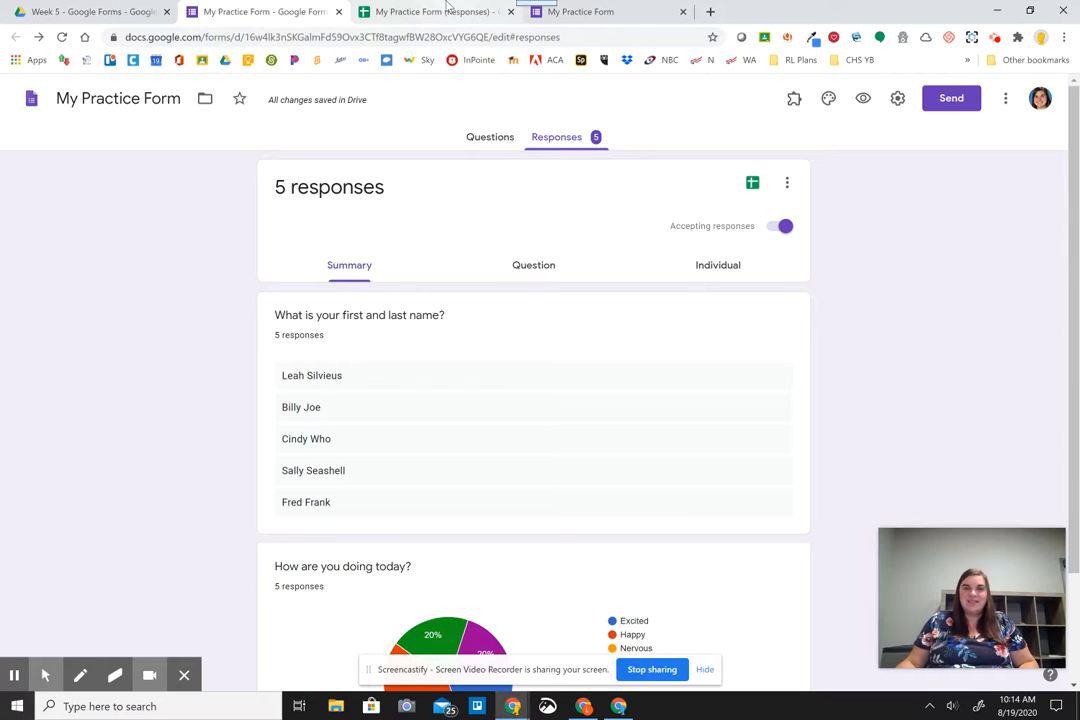
pyautogui.click(447, 8)
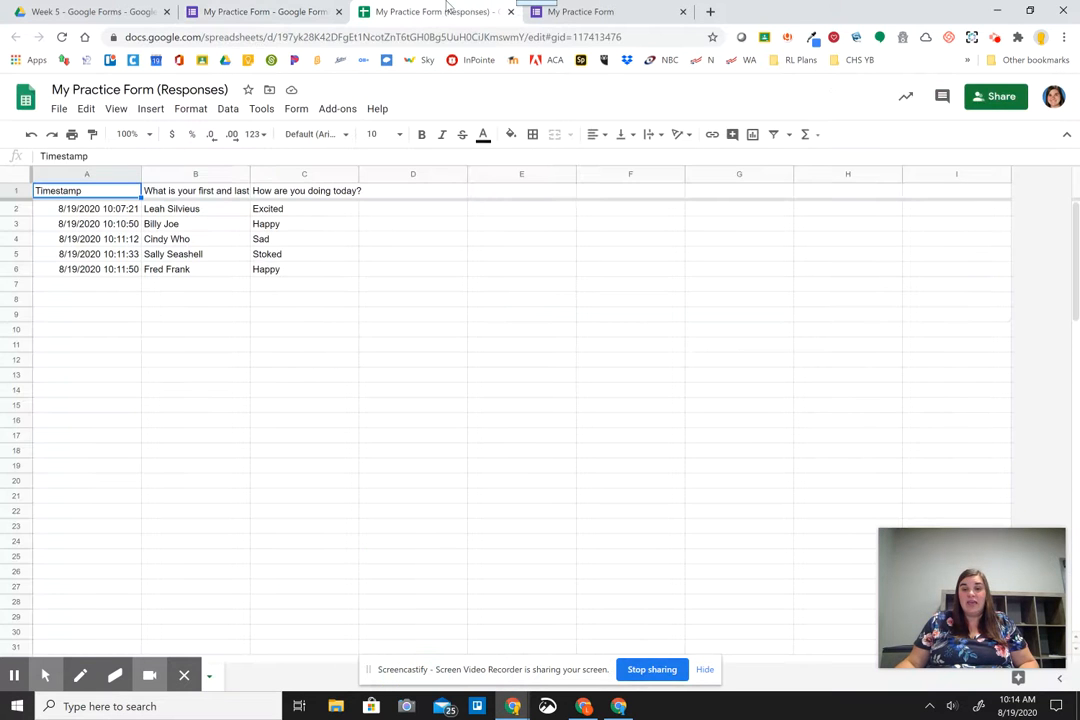